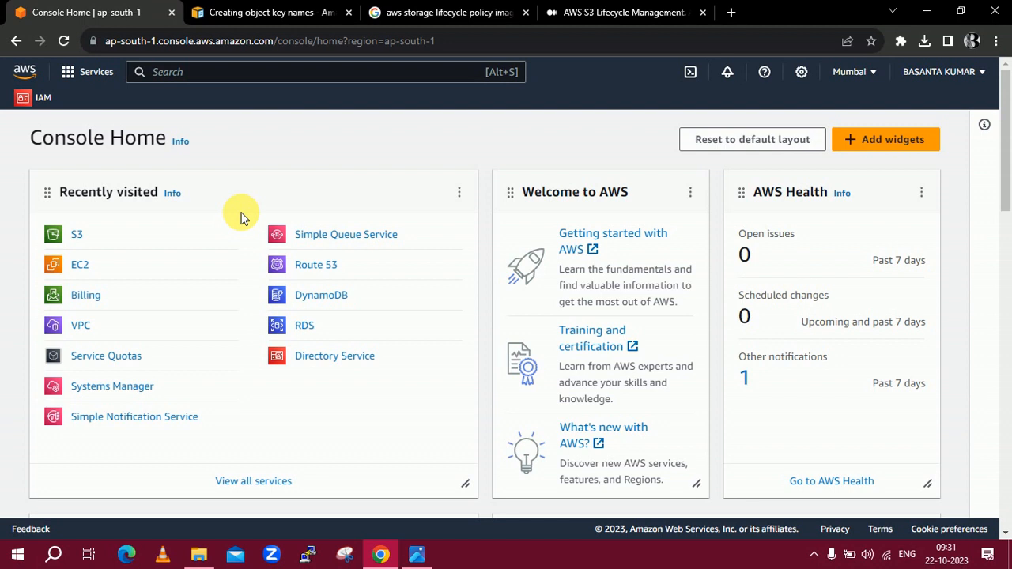
left_click(89, 79)
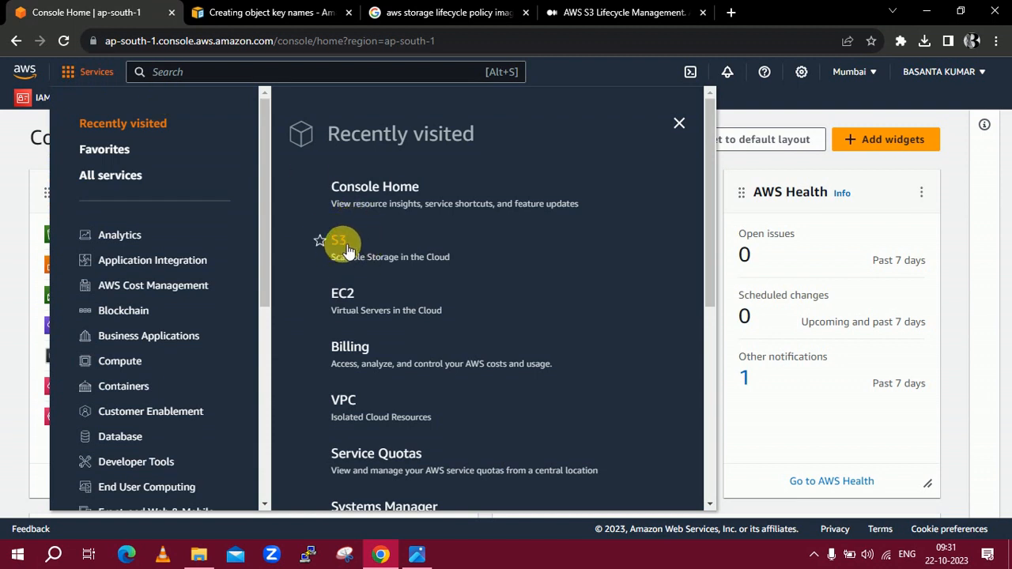
left_click(679, 123)
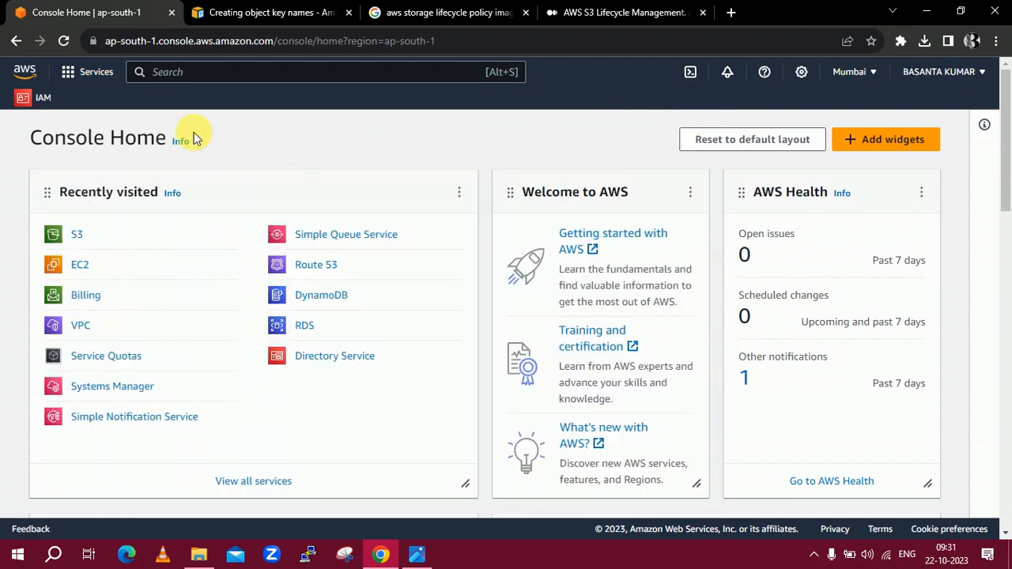
left_click(205, 73)
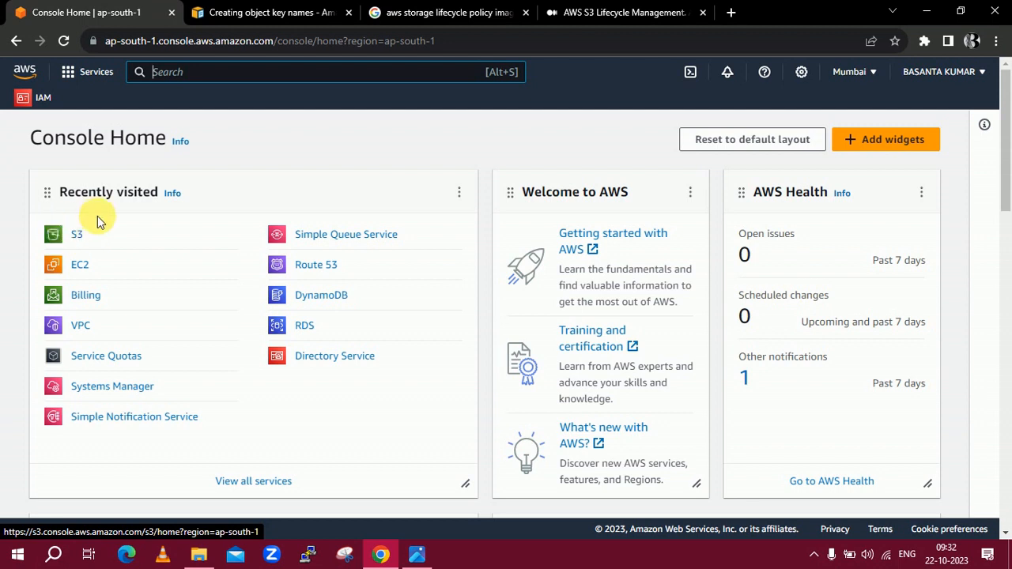
Step: Open the list of buckets in the S3 service
left_click(79, 240)
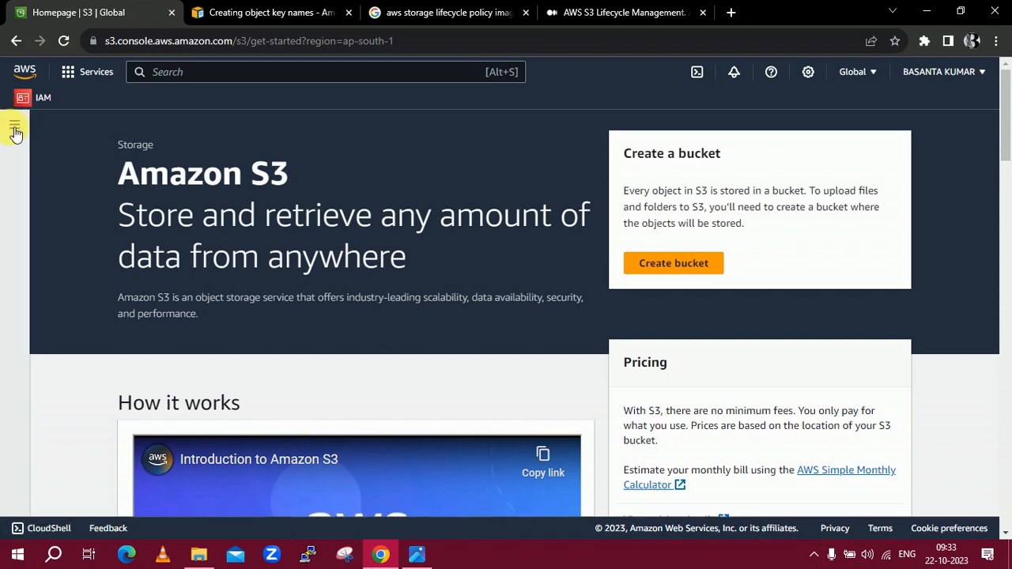
left_click(15, 130)
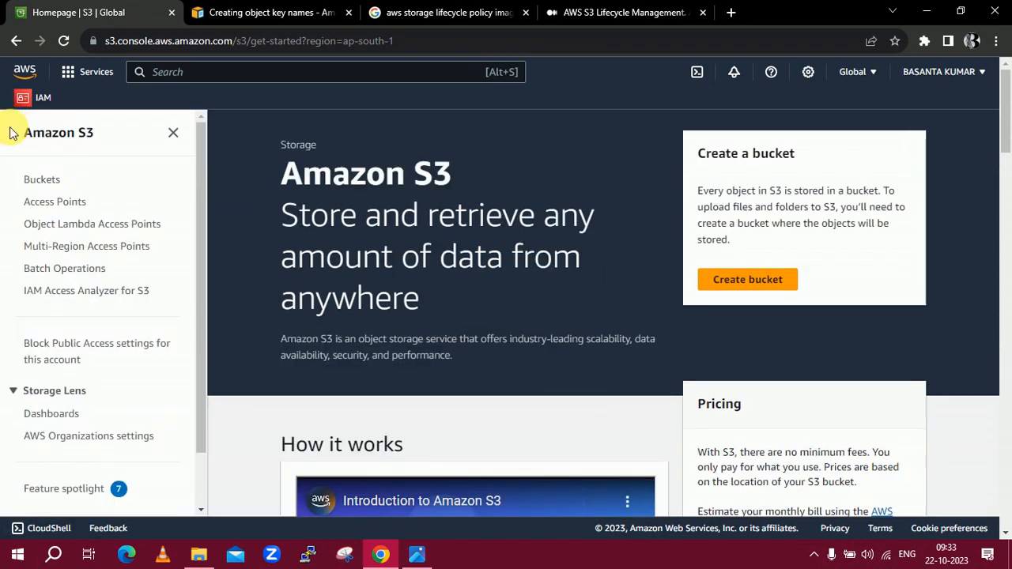
left_click(38, 184)
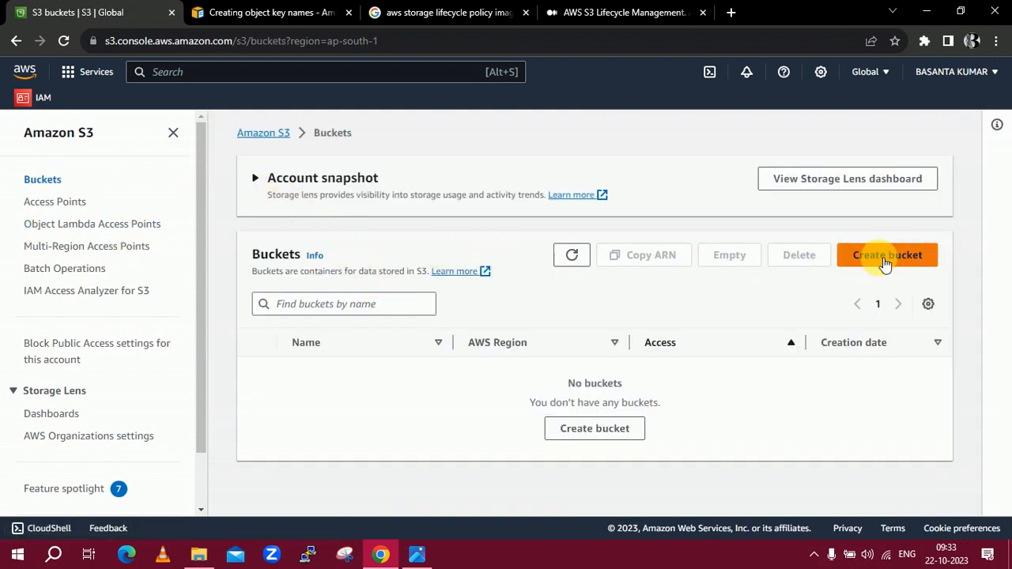
Step: Create a new bucket named basu9583, leaving all other settings at their defaults
left_click(886, 263)
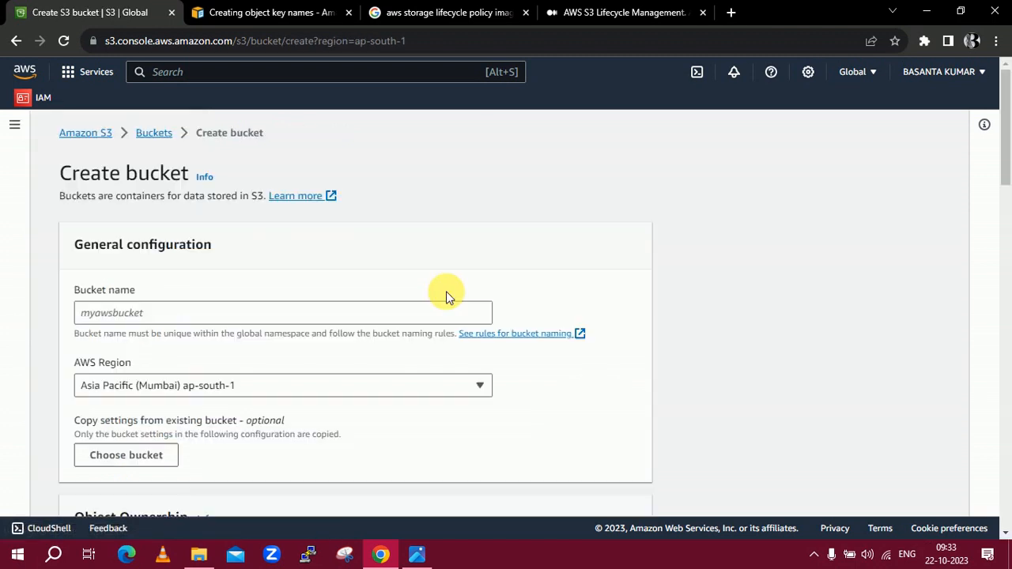
left_click(168, 315)
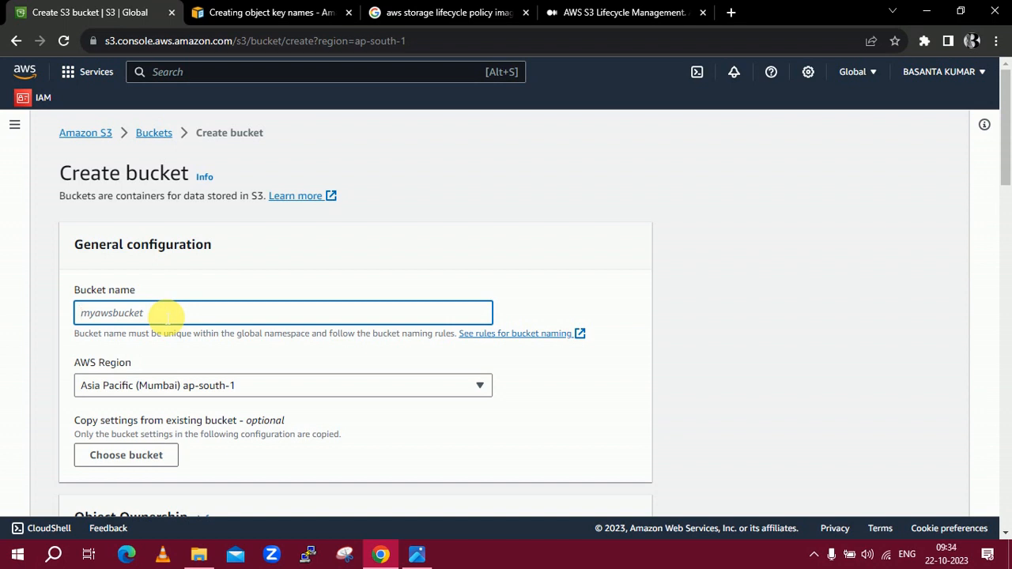
type("basu9583")
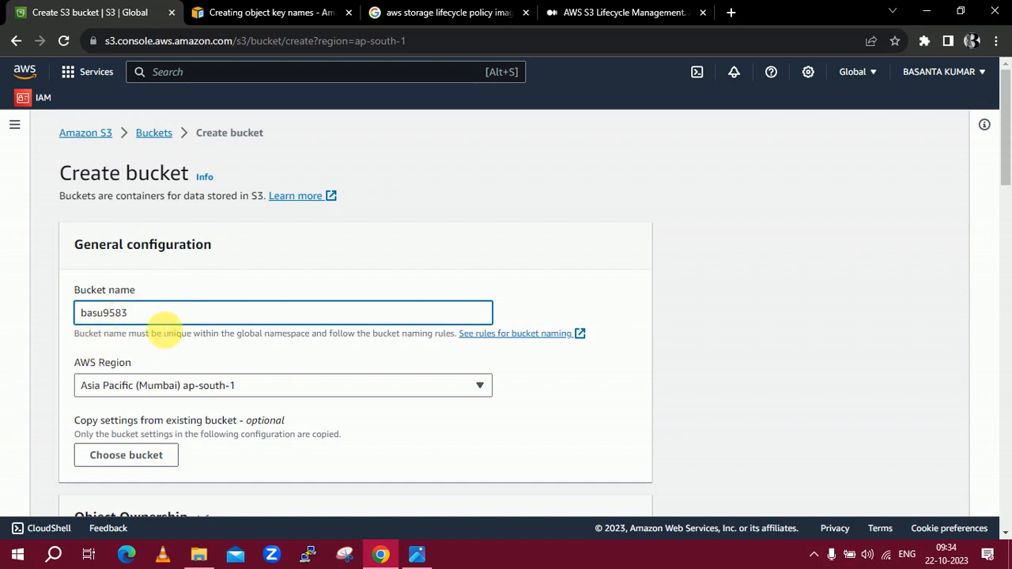
scroll(187, 341, "down", 2)
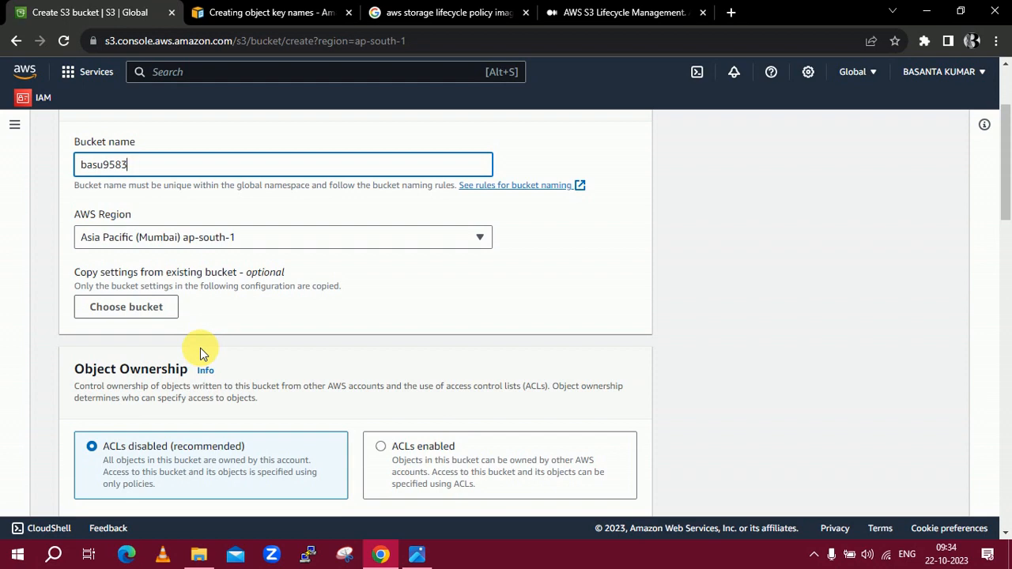
scroll(200, 350, "down", 6)
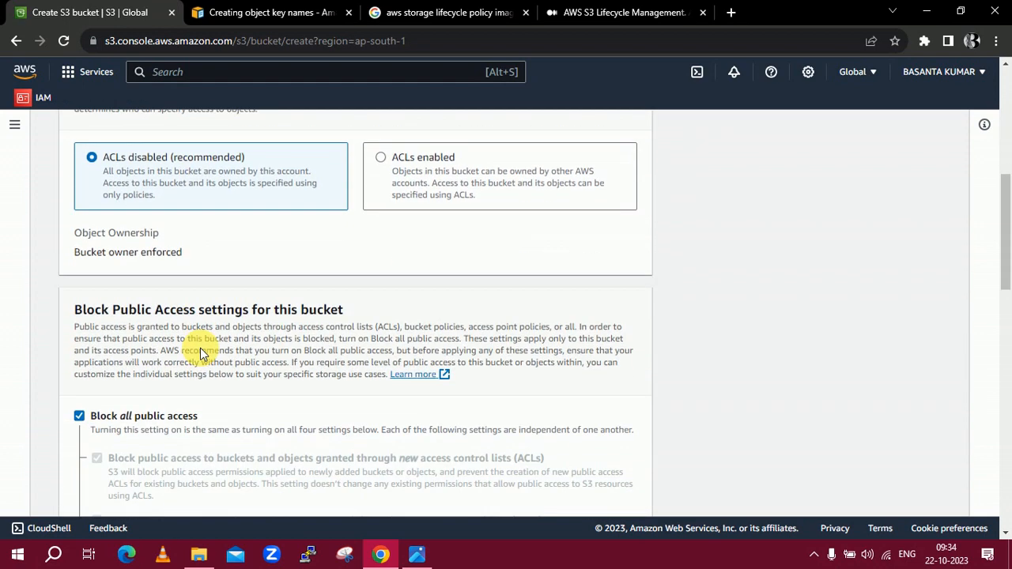
scroll(200, 348, "down", 2)
scroll(200, 348, "down", 4)
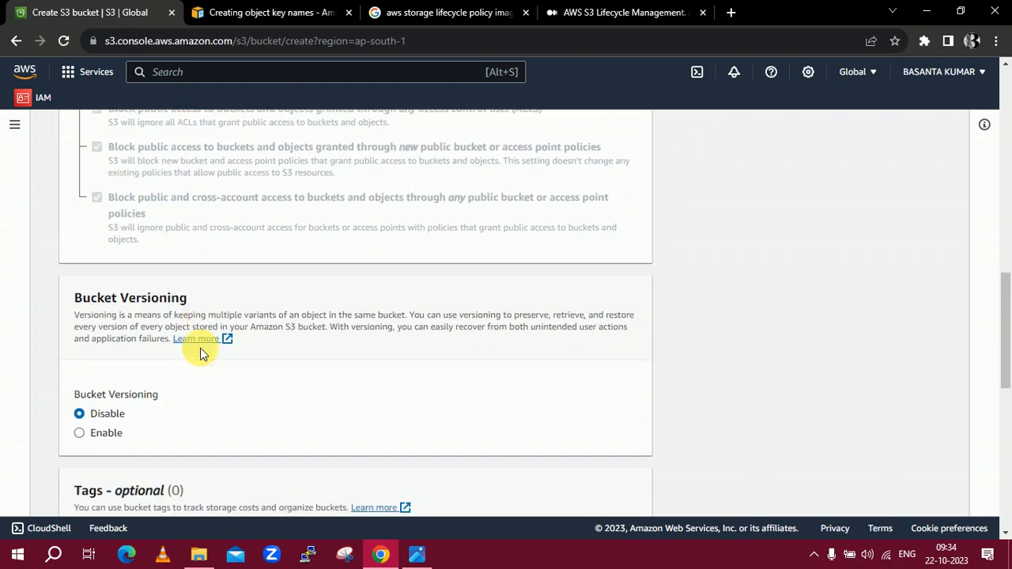
scroll(200, 348, "down", 5)
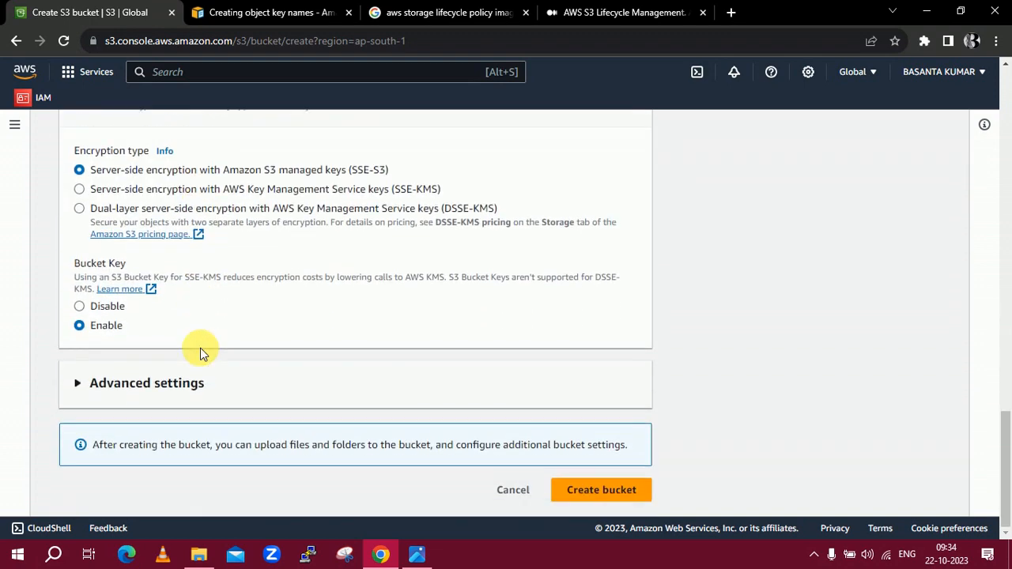
scroll(200, 348, "up", 10)
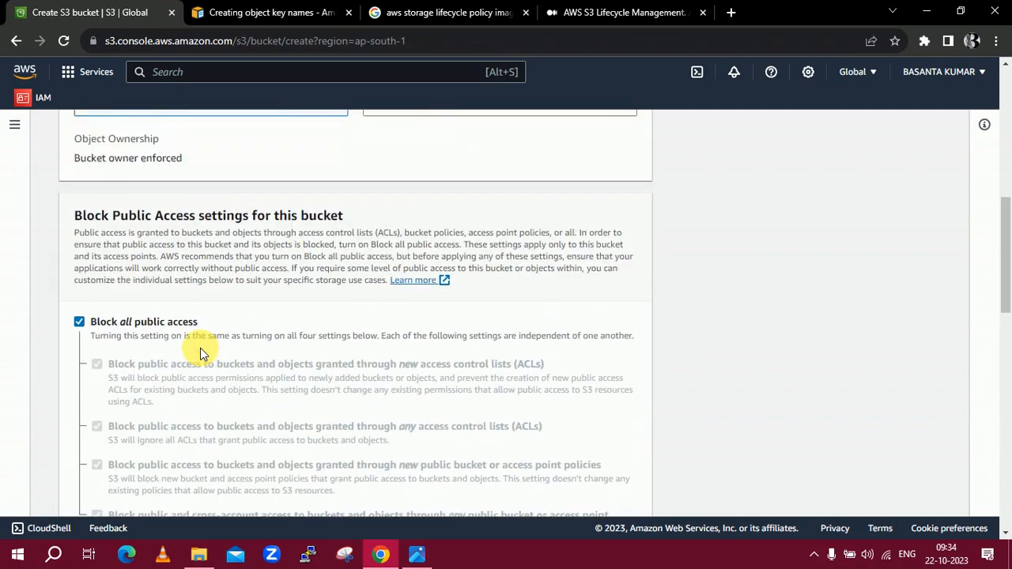
scroll(200, 348, "down", 10)
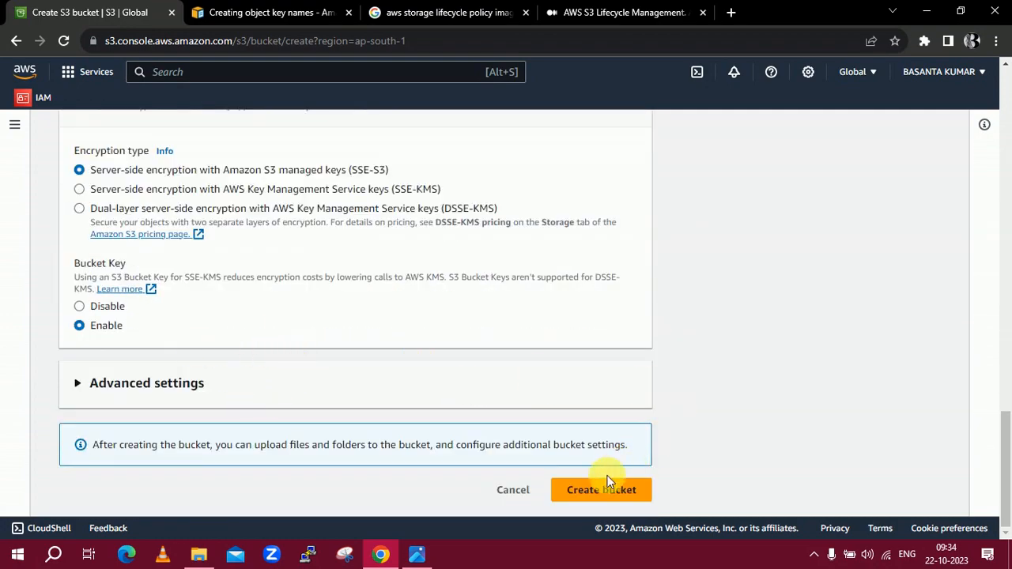
left_click(585, 488)
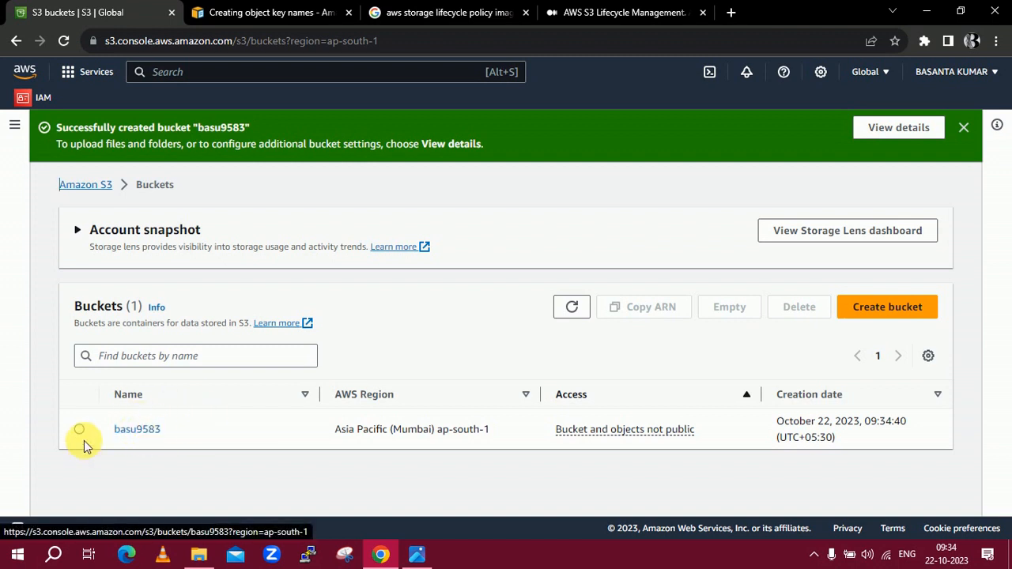
Step: Start a new lifecycle rule for the basu9583 bucket and name the rule basu9583
left_click(138, 431)
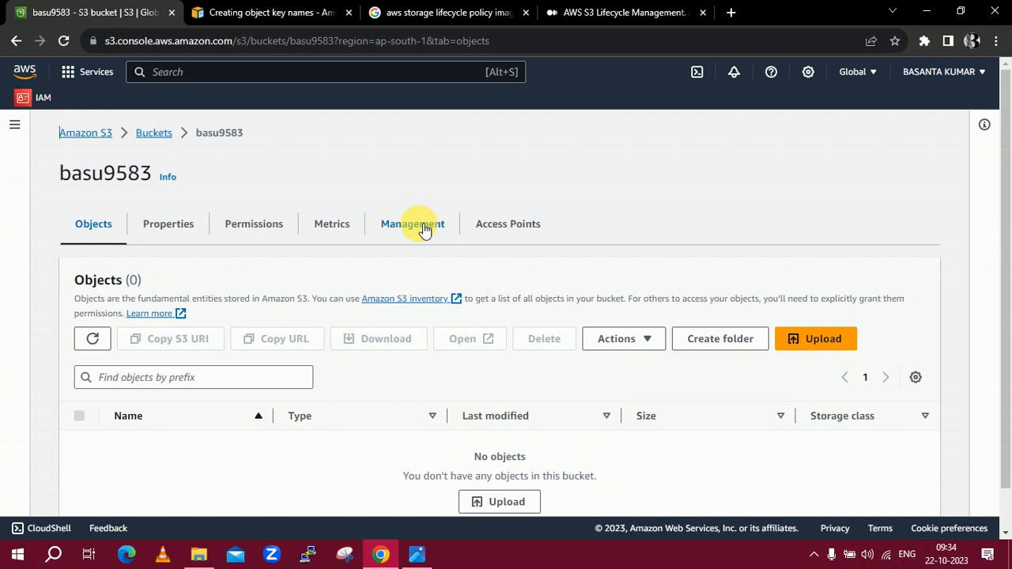
left_click(413, 224)
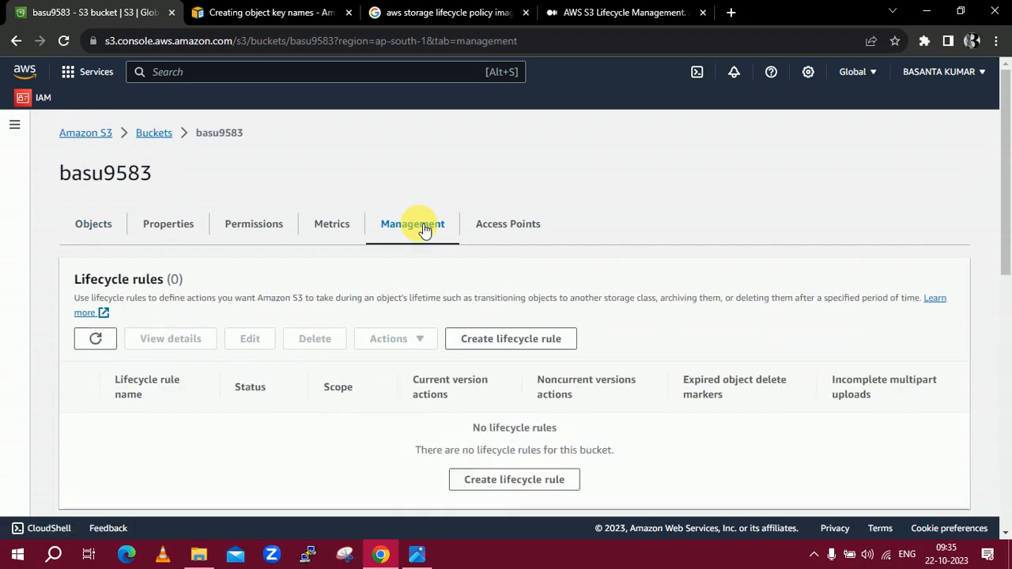
scroll(627, 265, "down", 1)
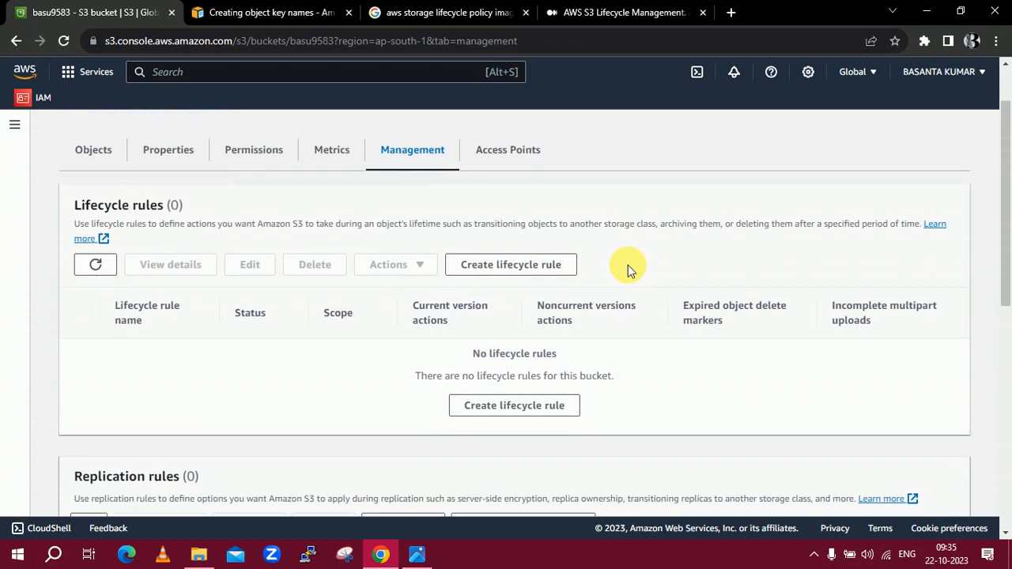
left_click(521, 267)
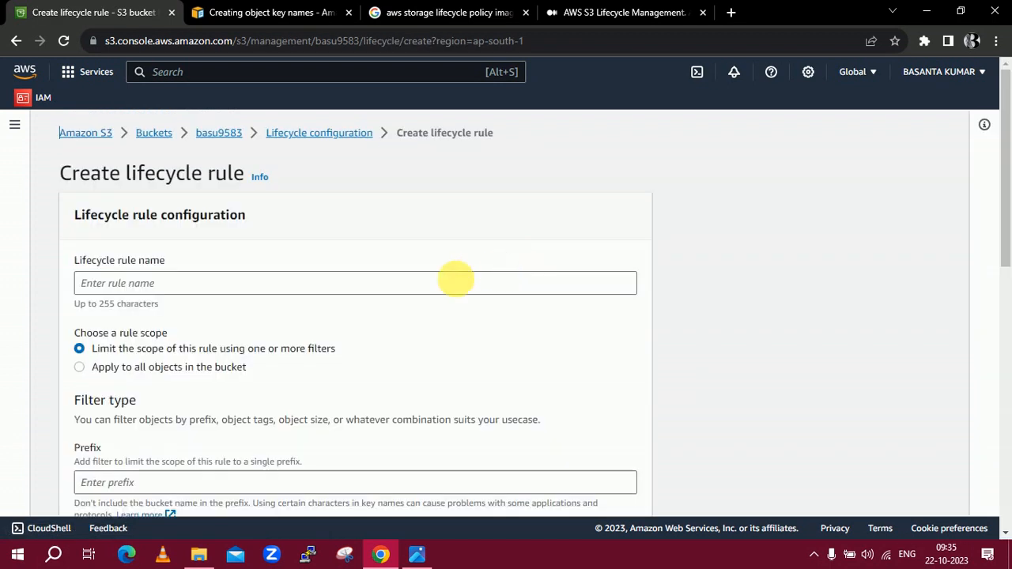
left_click(336, 284)
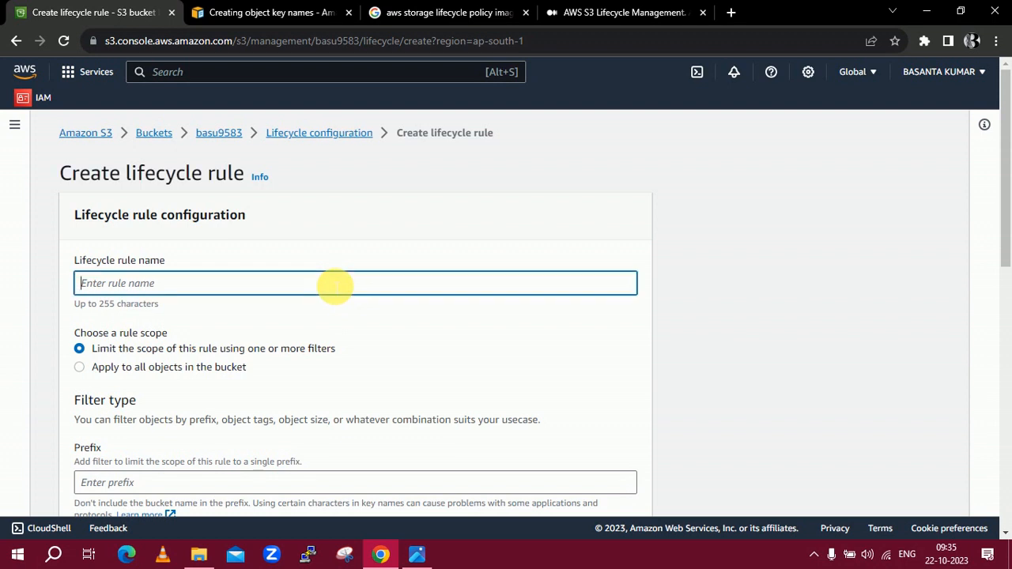
type("basu9583")
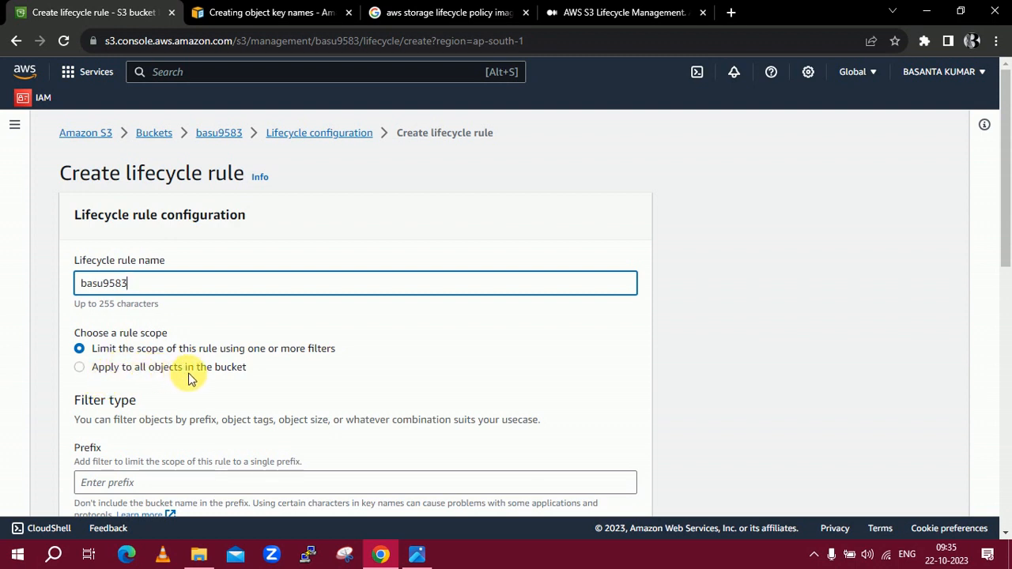
Step: Set the lifecycle rule's scope to all objects in the bucket and acknowledge that it applies to all of them
left_click(79, 368)
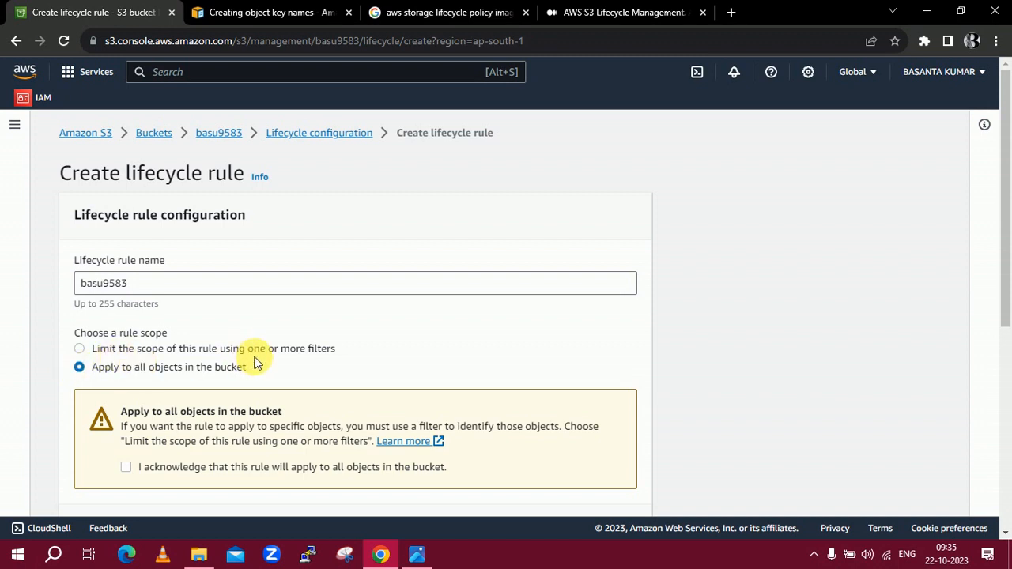
left_click(127, 470)
scroll(281, 415, "down", 3)
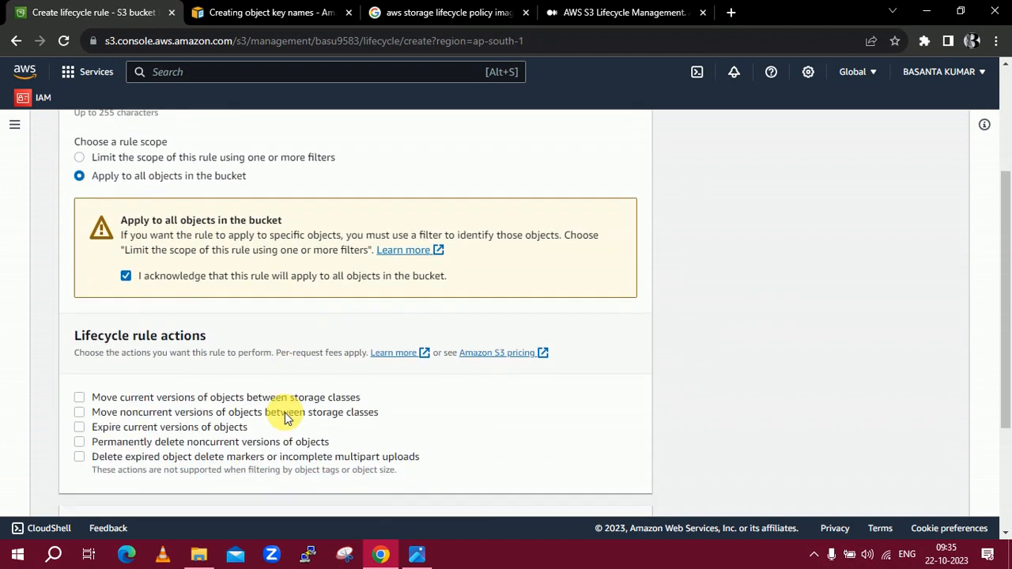
scroll(286, 417, "down", 1)
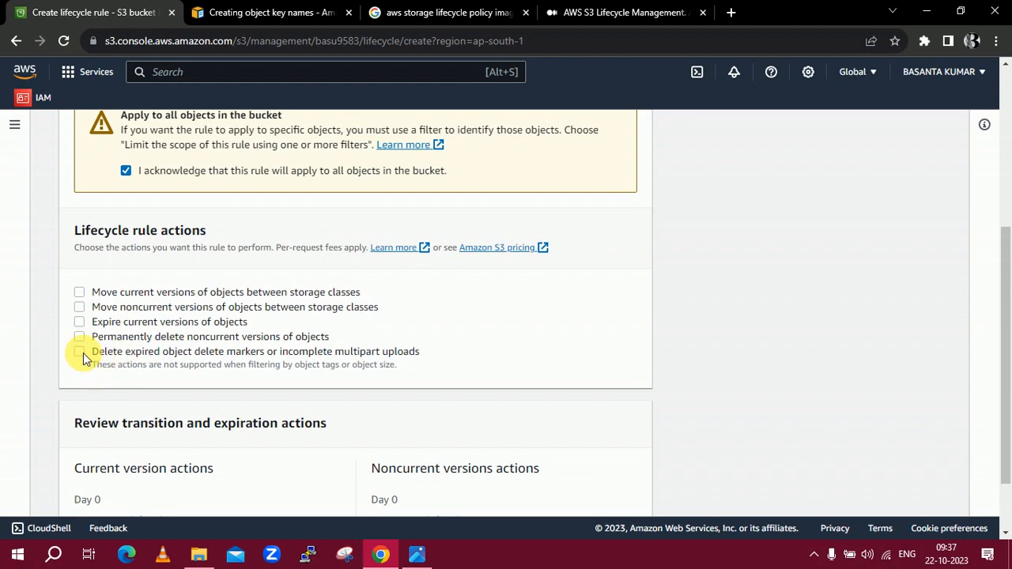
scroll(291, 372, "up", 4)
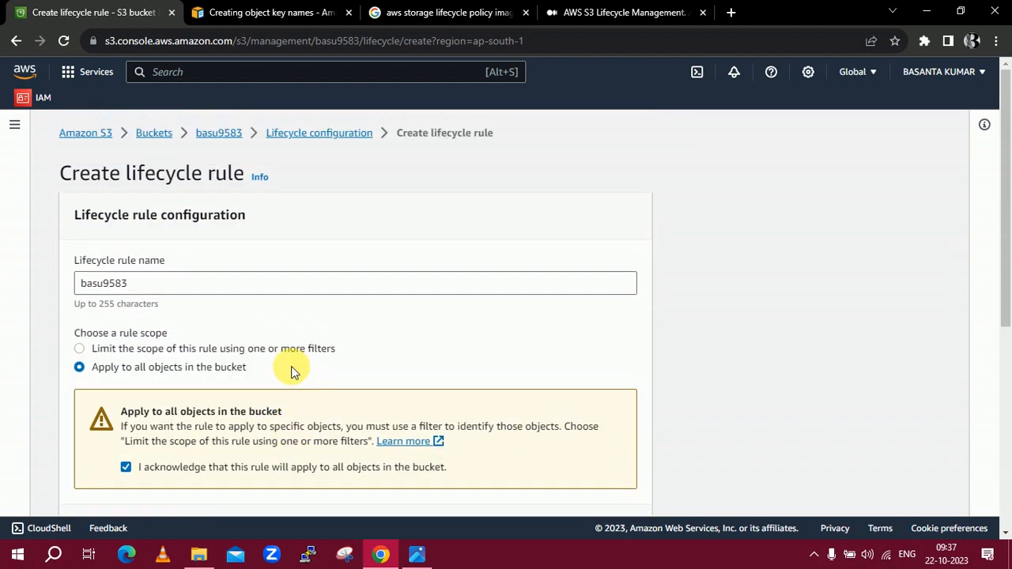
scroll(291, 371, "down", 4)
scroll(291, 372, "up", 4)
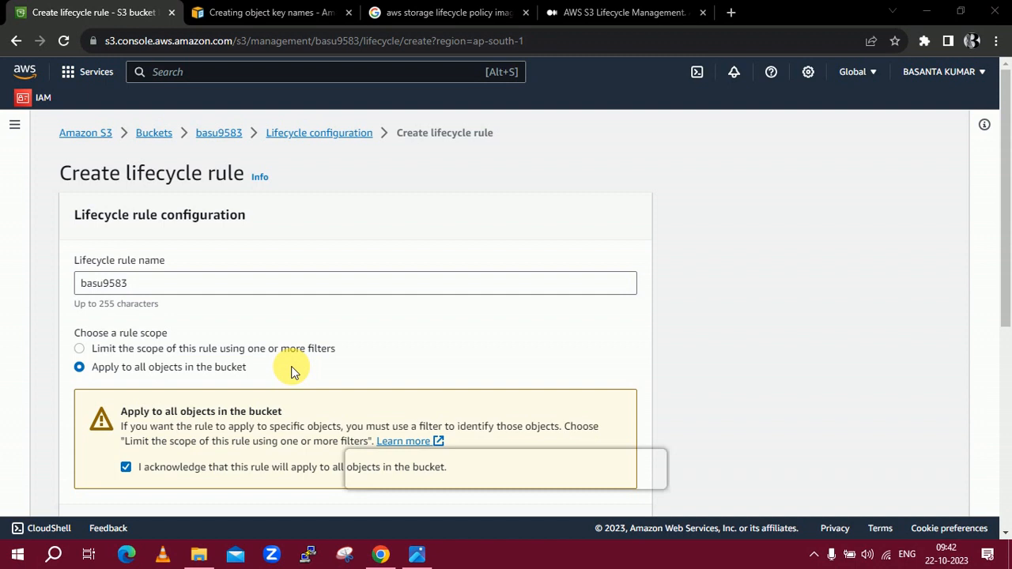
Step: Look through the S3 documentation on creating object key names, including the naming guidelines and safe characters
left_click(253, 12)
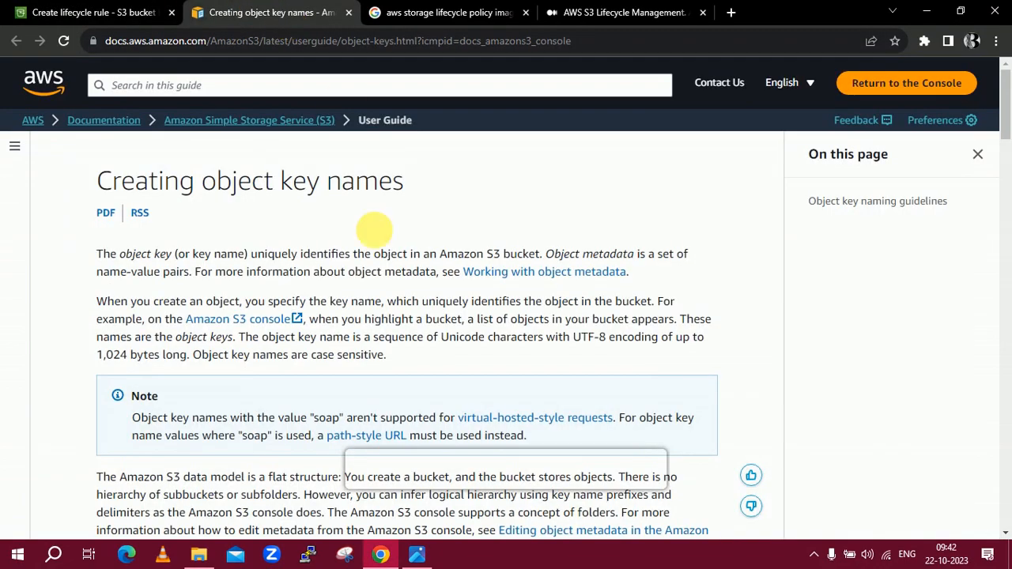
scroll(389, 354, "down", 6)
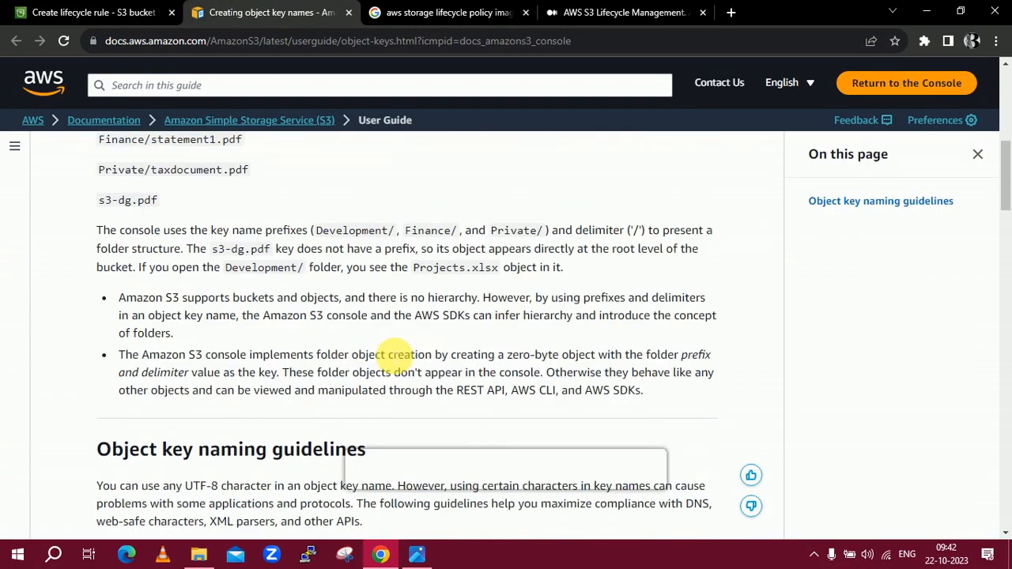
scroll(389, 354, "down", 8)
scroll(388, 354, "up", 14)
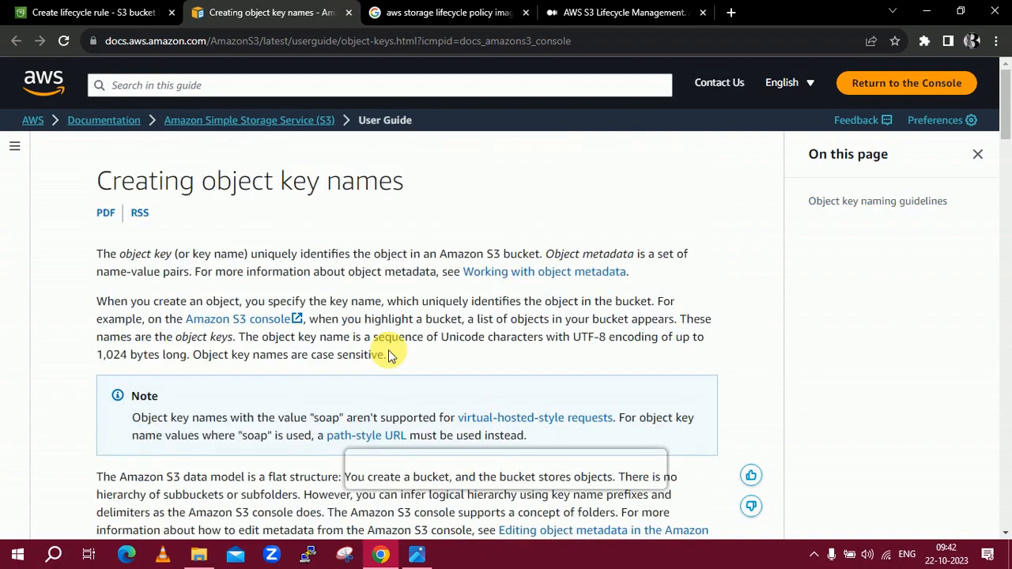
scroll(388, 354, "down", 7)
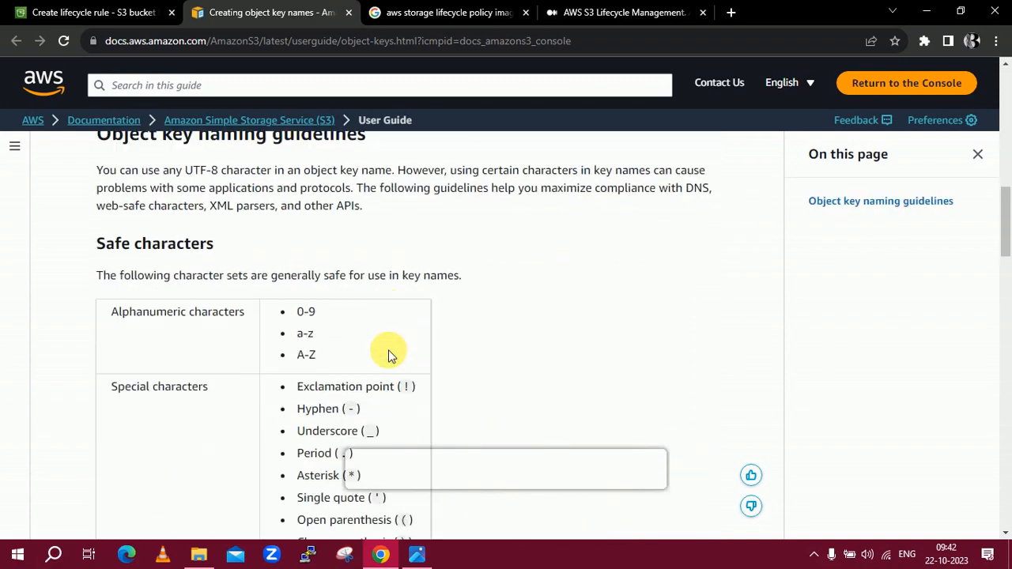
Step: Return to the lifecycle rule form and enable moving current versions of objects between storage classes
left_click(49, 8)
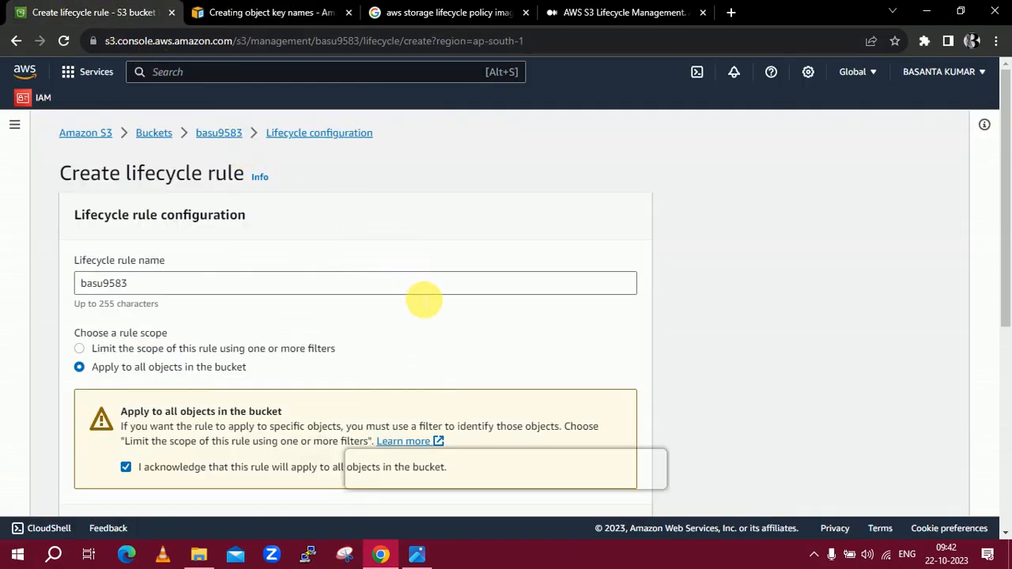
scroll(404, 338, "down", 4)
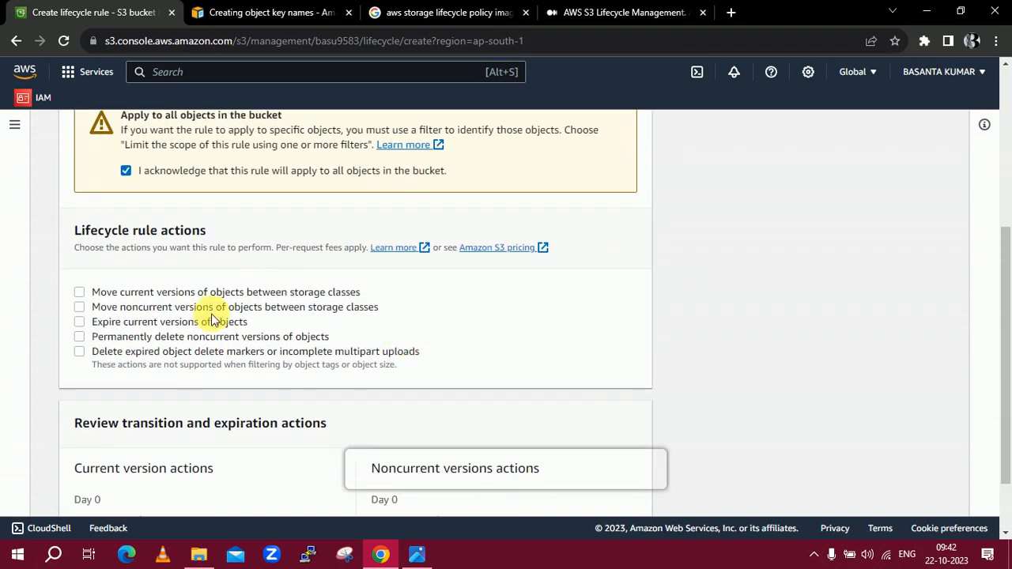
left_click(80, 292)
scroll(276, 297, "down", 2)
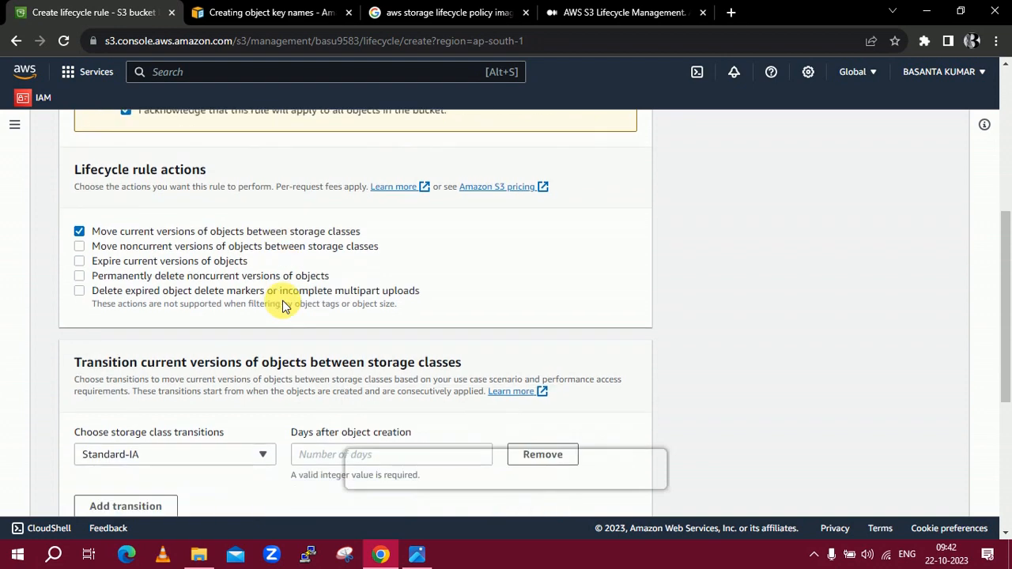
scroll(282, 300, "down", 1)
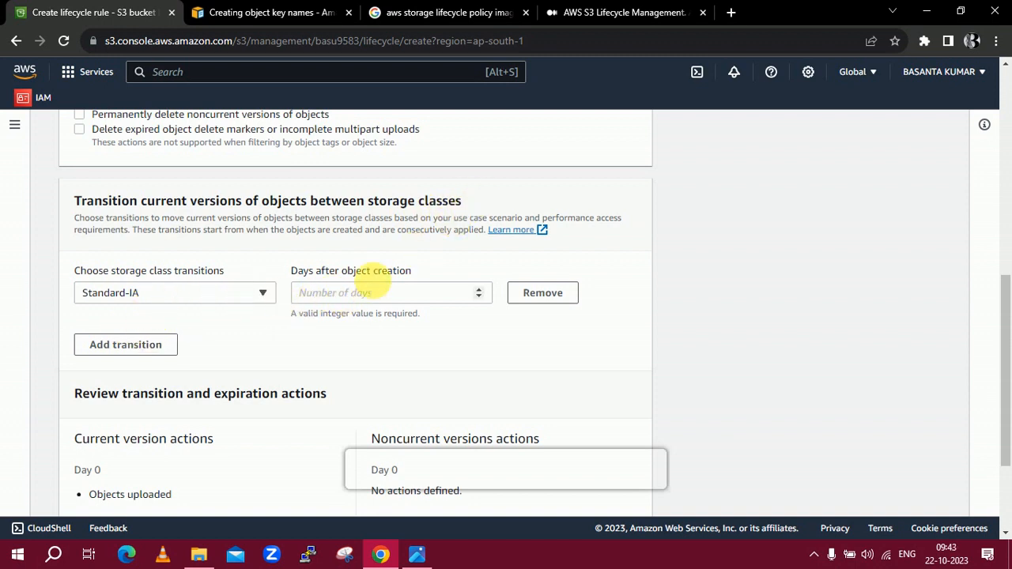
Step: Set the current-version Standard-IA transition to 30 days after object creation and add an Intelligent-Tiering transition at 60 days
left_click(389, 294)
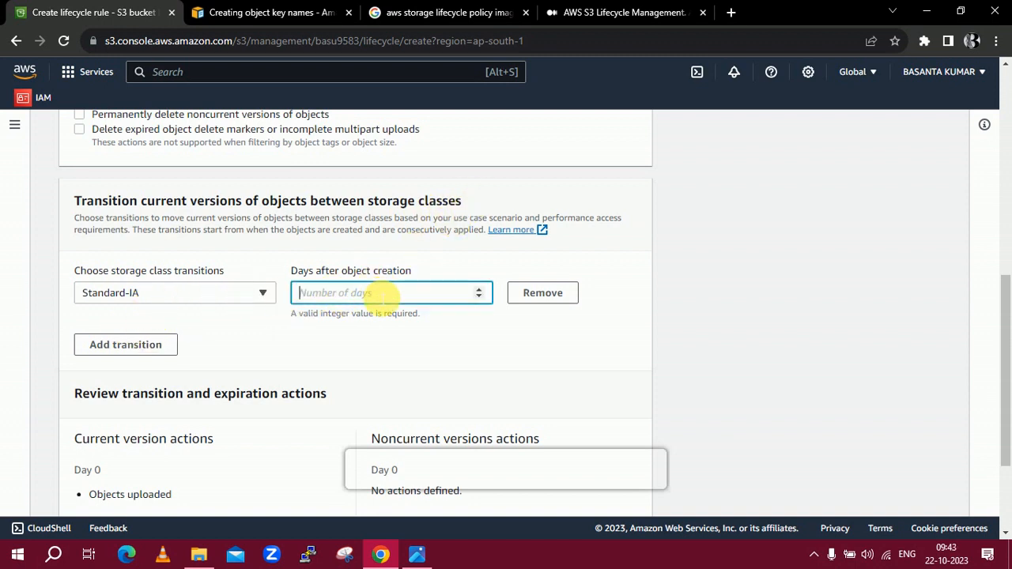
type("0")
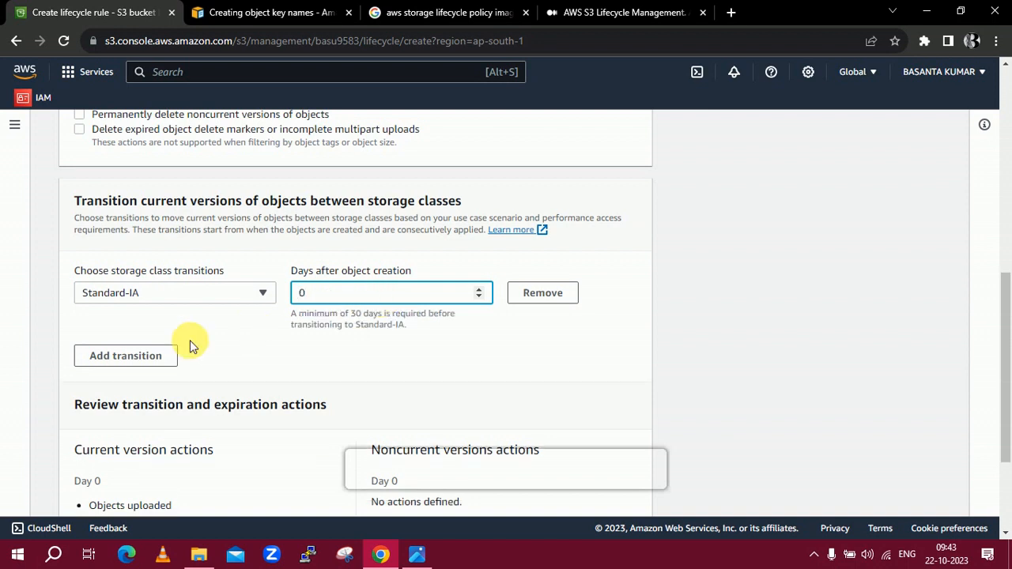
left_click(125, 357)
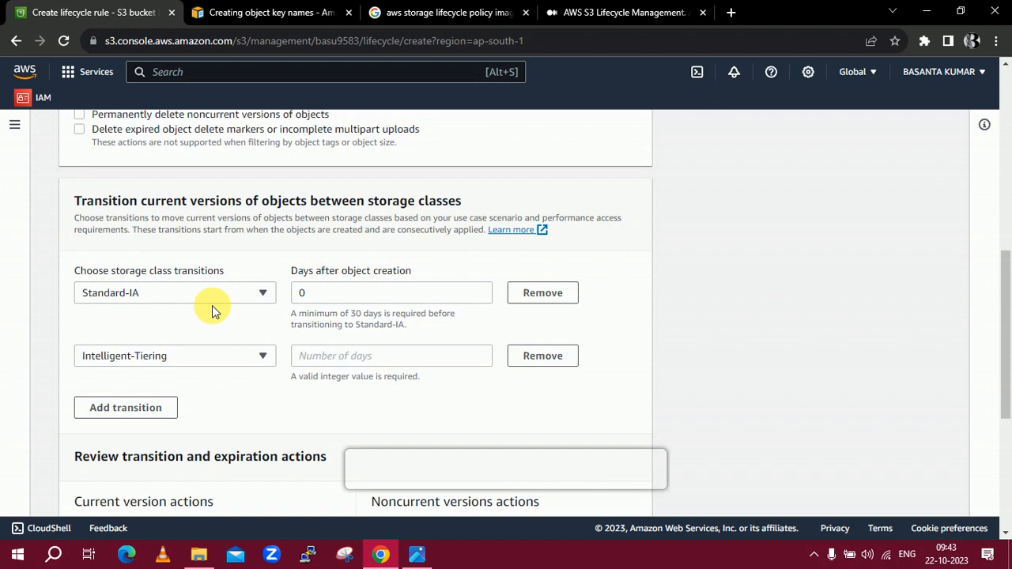
left_click(318, 293)
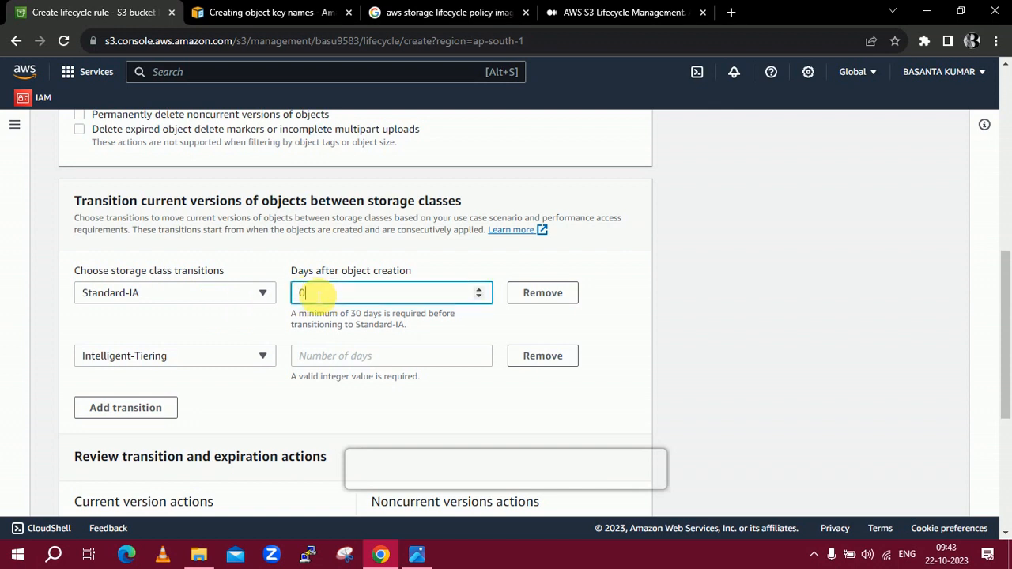
key("BackSpace")
type("30")
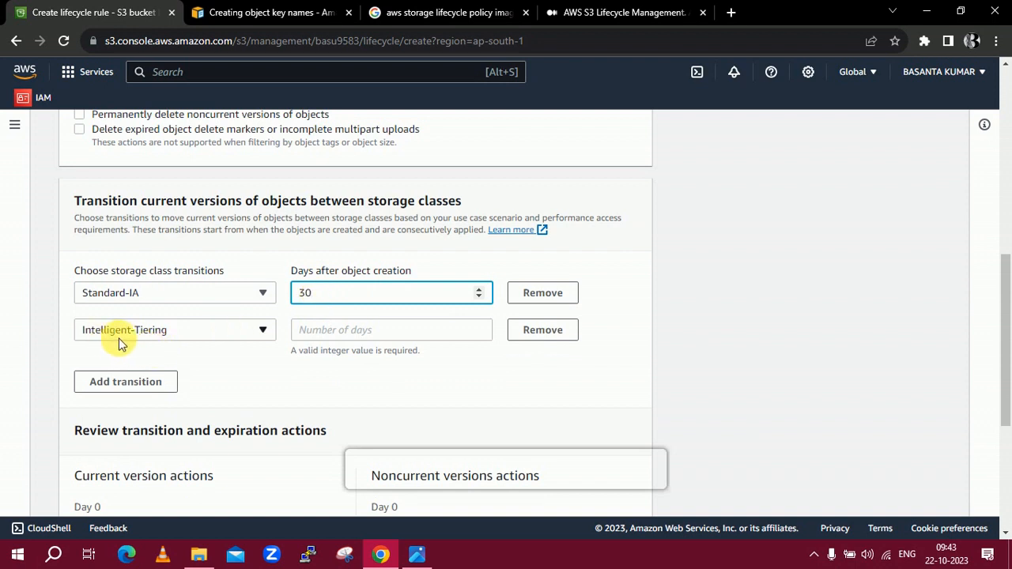
left_click(334, 332)
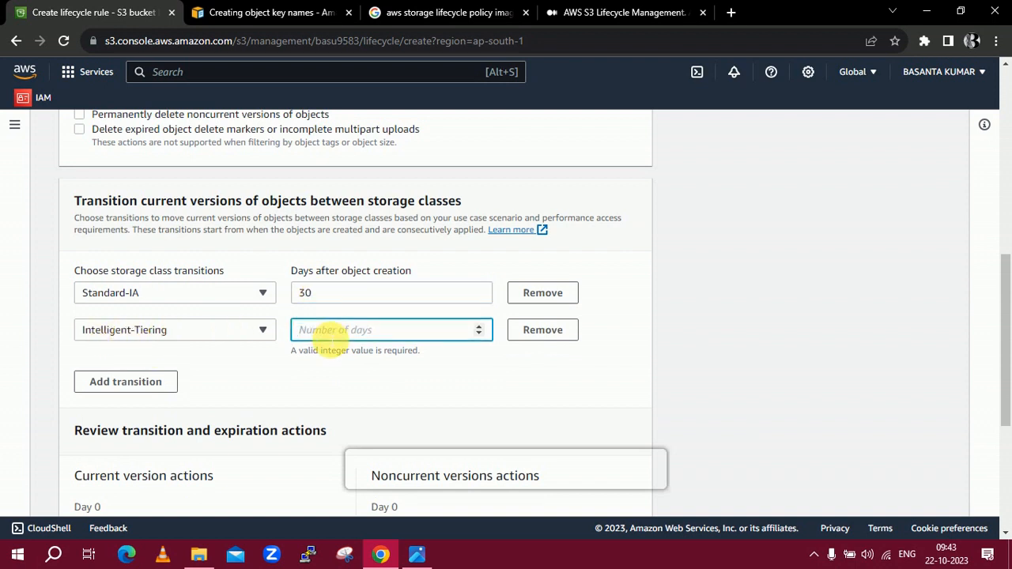
type("60")
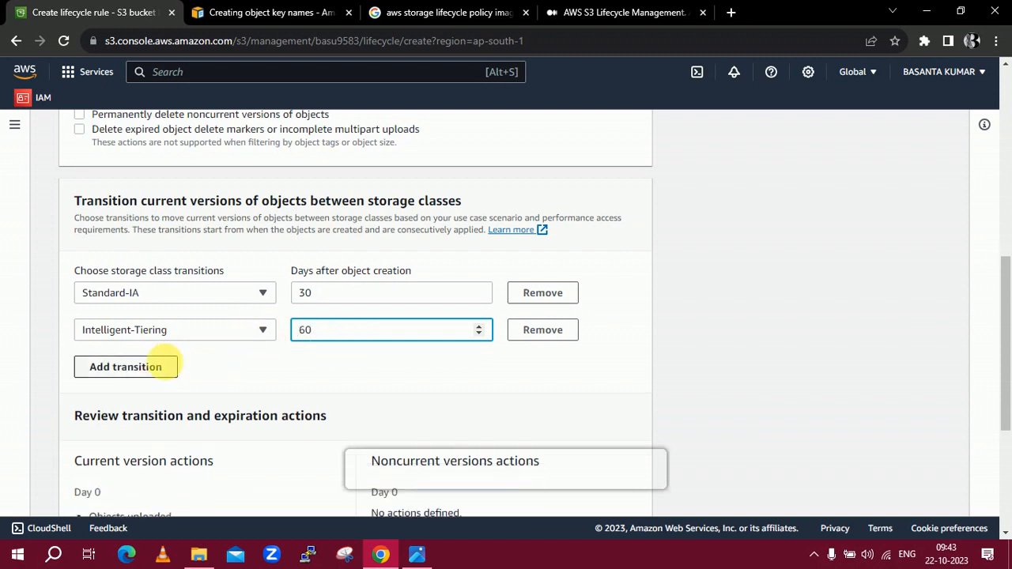
Step: Add a third current-version transition, trying Glacier Deep Archive before setting its storage class to Glacier Flexible Retrieval (formerly Glacier)
left_click(143, 367)
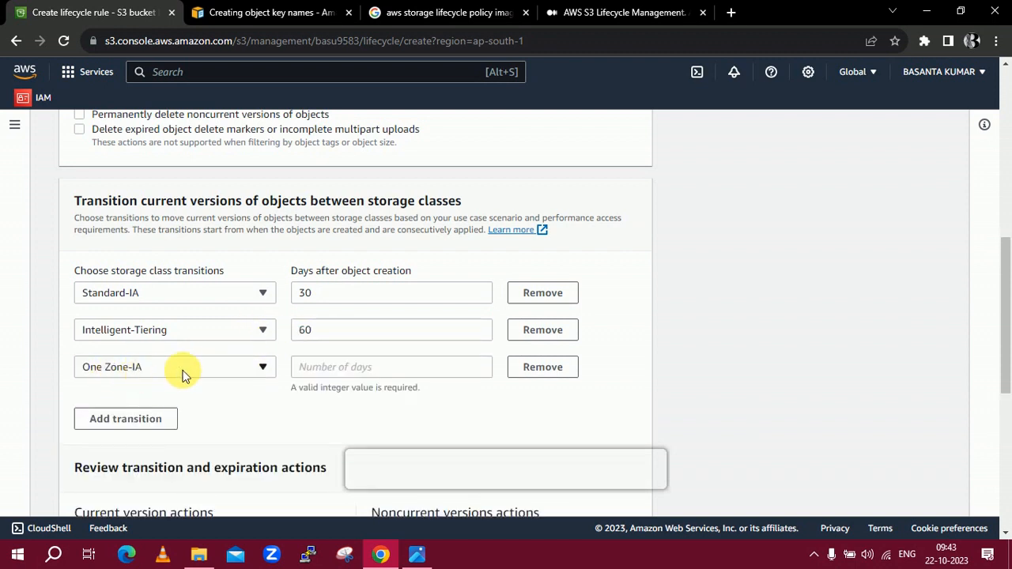
left_click(265, 368)
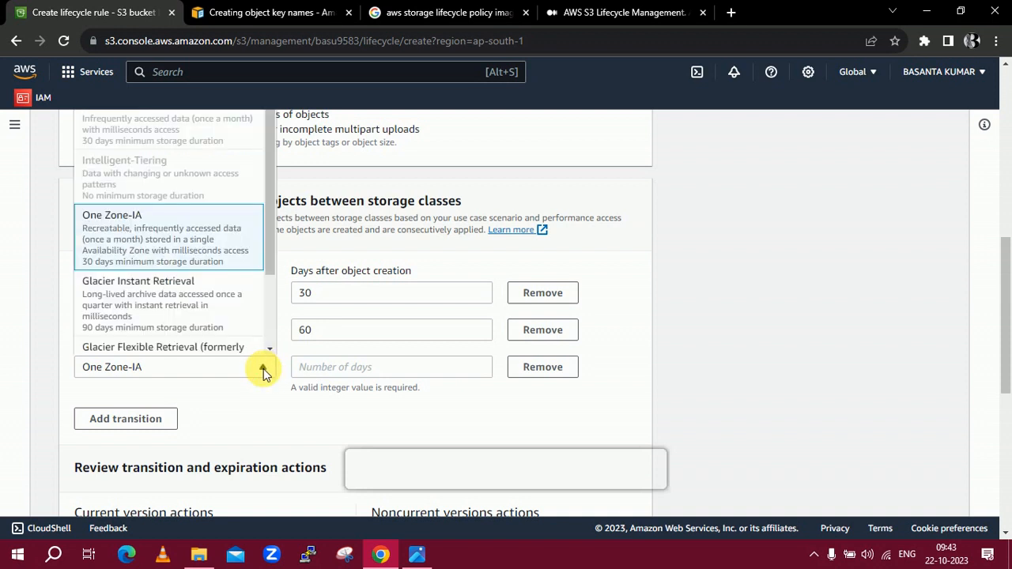
scroll(177, 275, "down", 2)
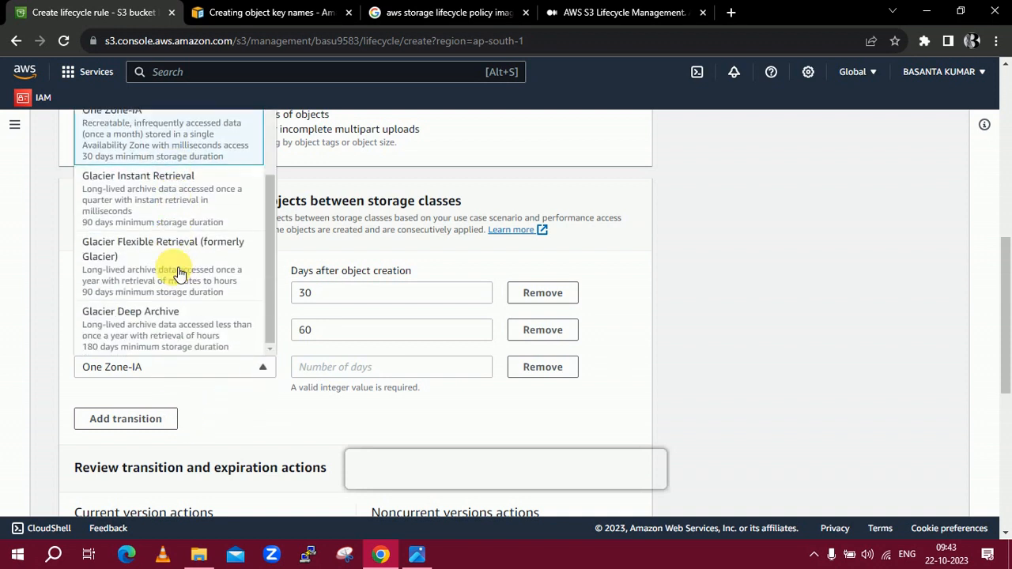
scroll(179, 273, "up", 2)
scroll(179, 273, "down", 2)
scroll(178, 273, "up", 2)
scroll(179, 273, "down", 2)
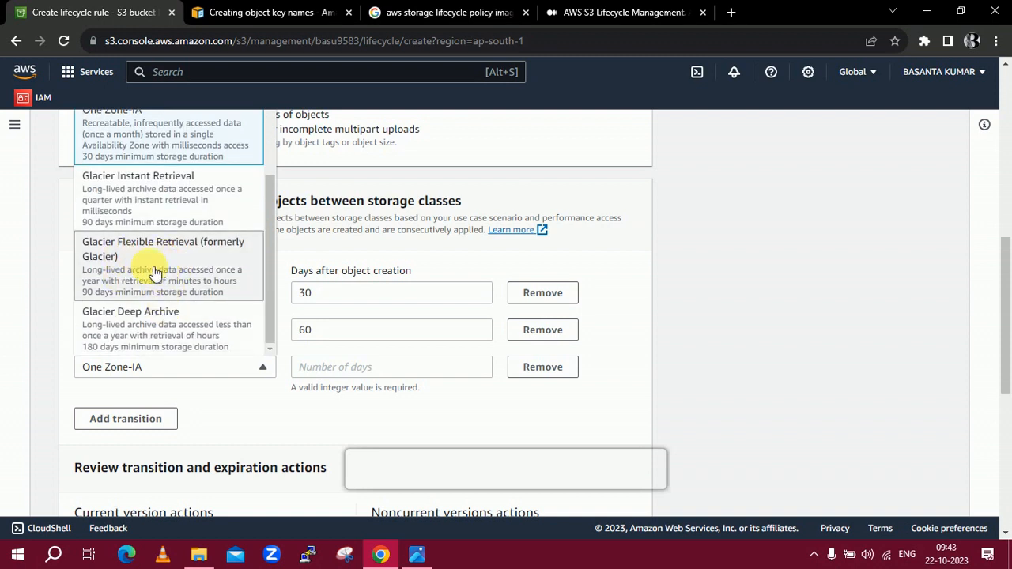
left_click(145, 338)
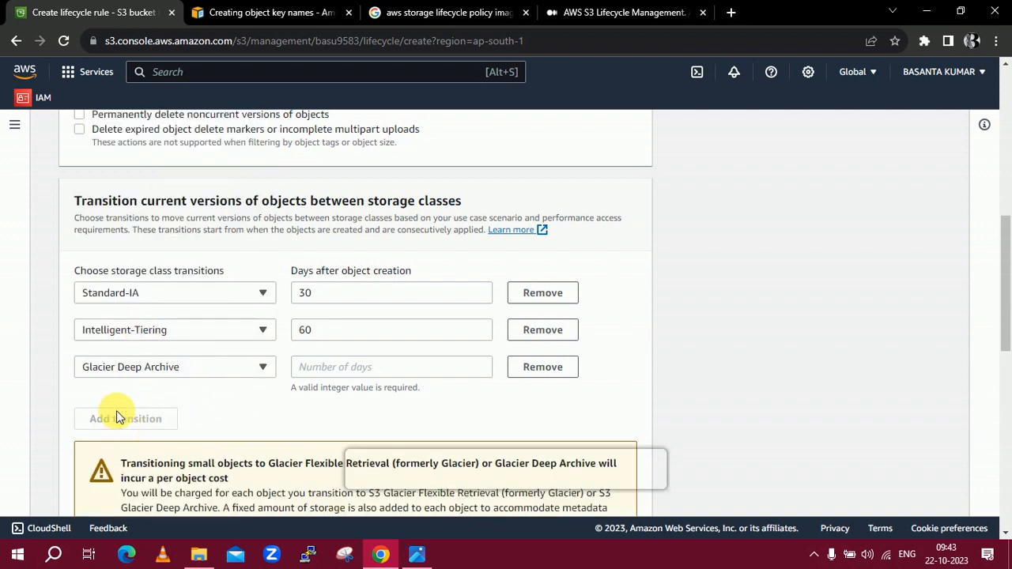
left_click(262, 369)
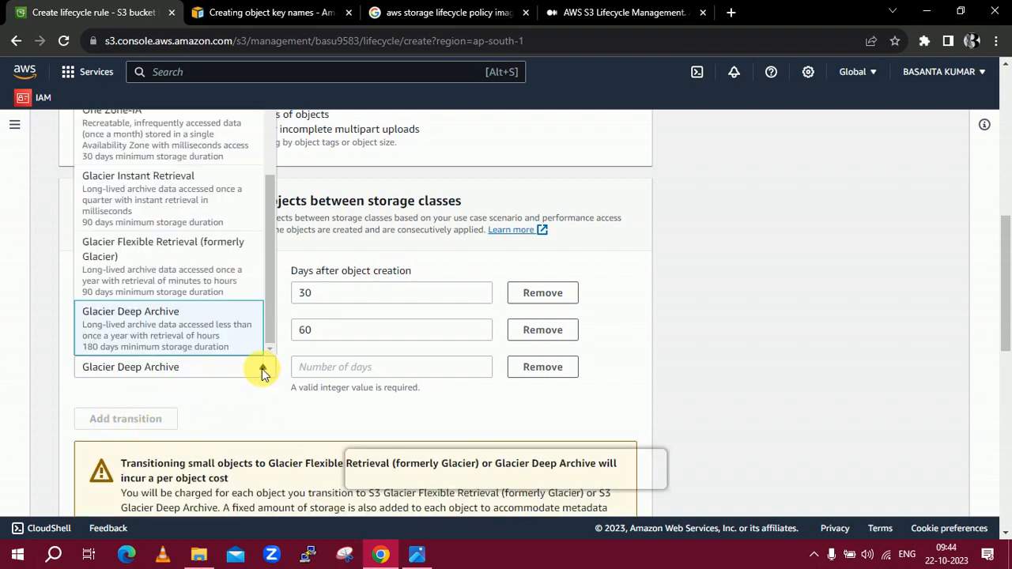
left_click(169, 284)
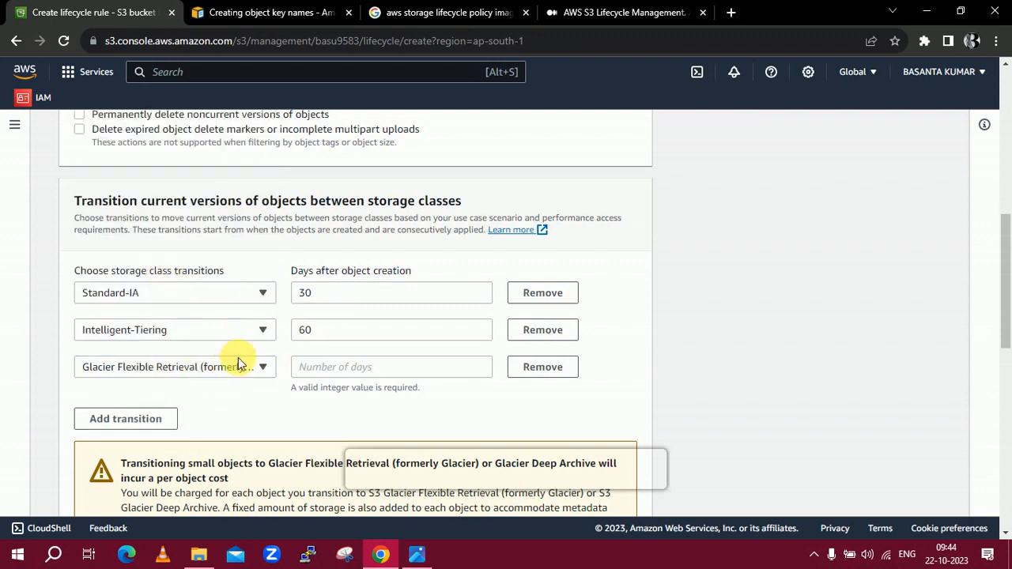
Step: Add a fourth current-version transition to Glacier Deep Archive and look through the storage classes offered for it
left_click(109, 422)
left_click(263, 420)
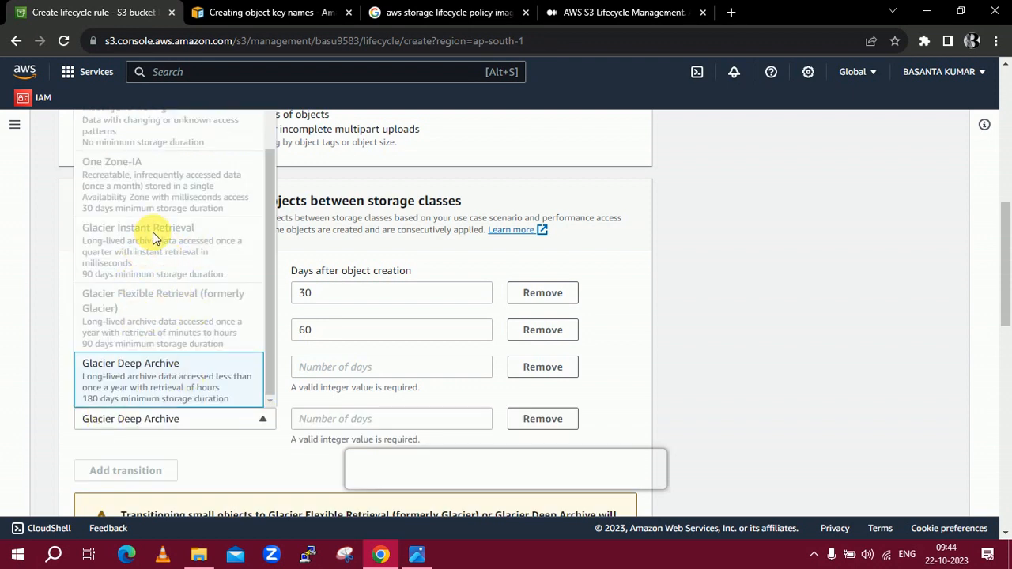
scroll(152, 234, "up", 2)
scroll(153, 233, "down", 2)
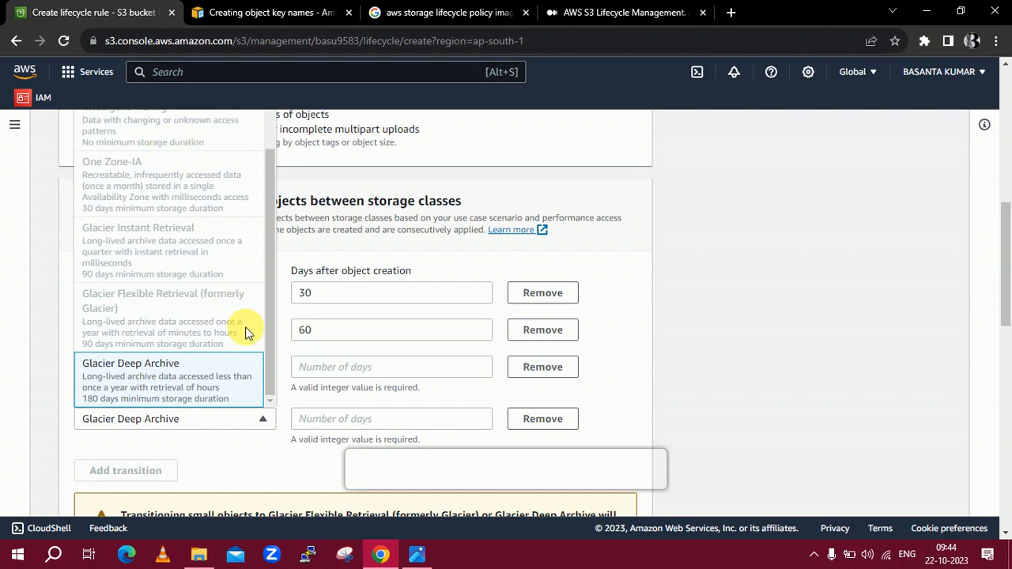
left_click(261, 456)
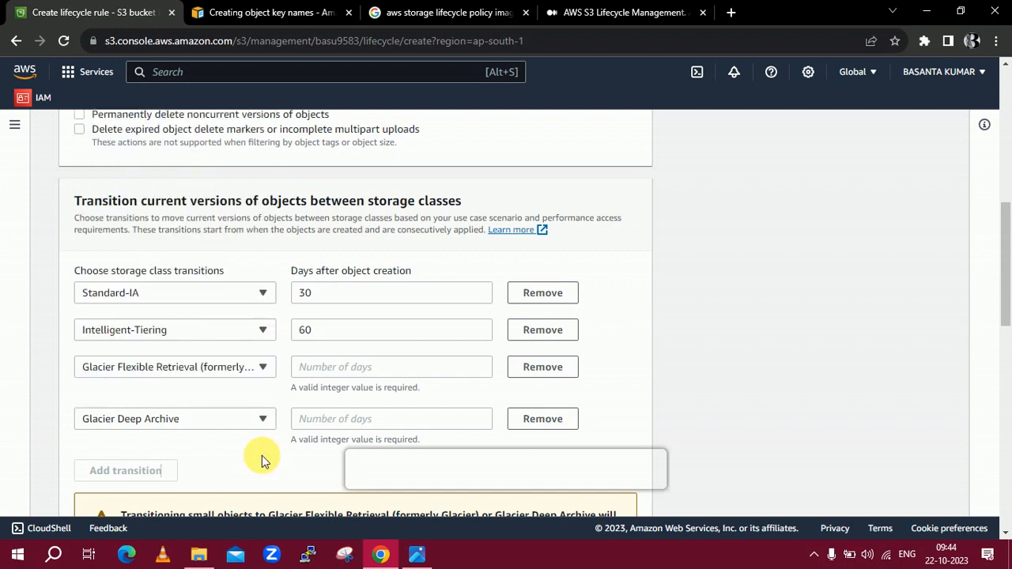
Step: Change the third current-version transition to One Zone-IA and set it to 1200 days after object creation
left_click(264, 368)
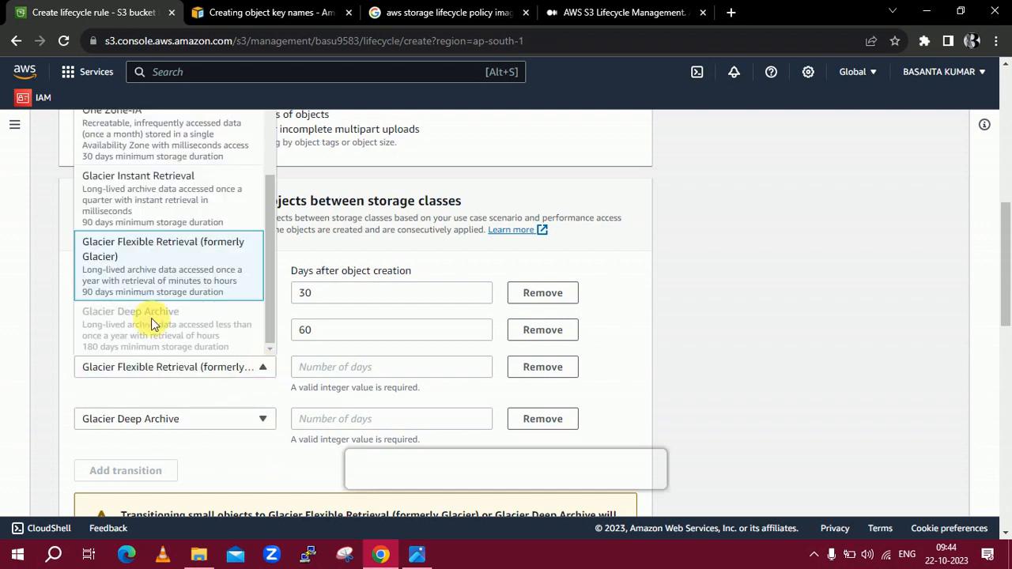
scroll(266, 245, "up", 2)
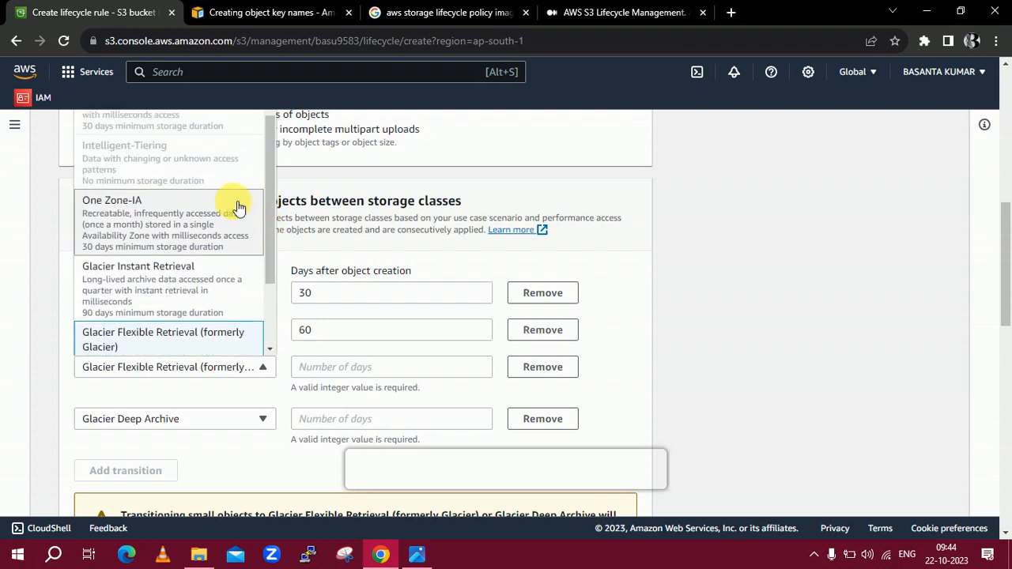
left_click(196, 221)
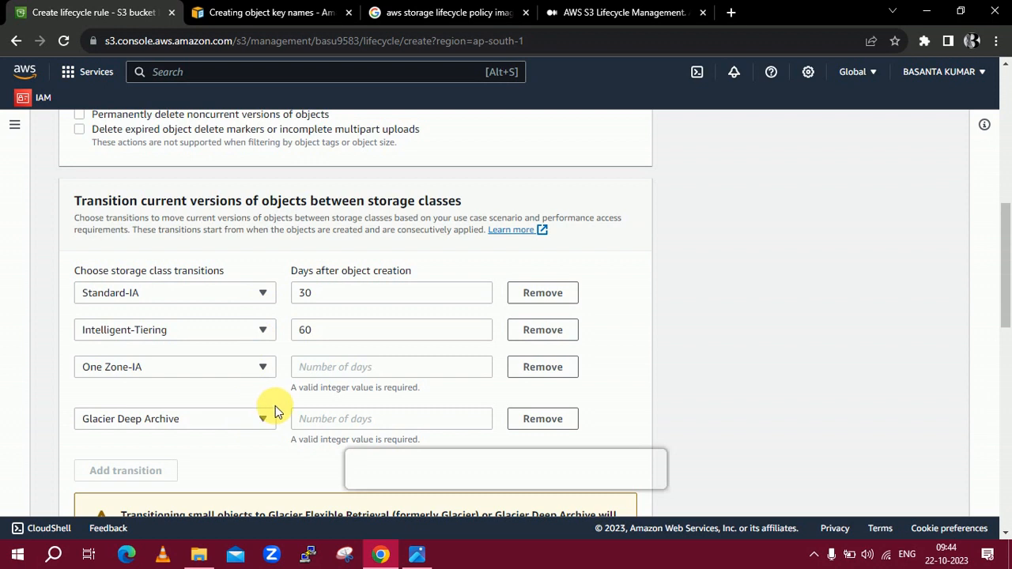
left_click(358, 367)
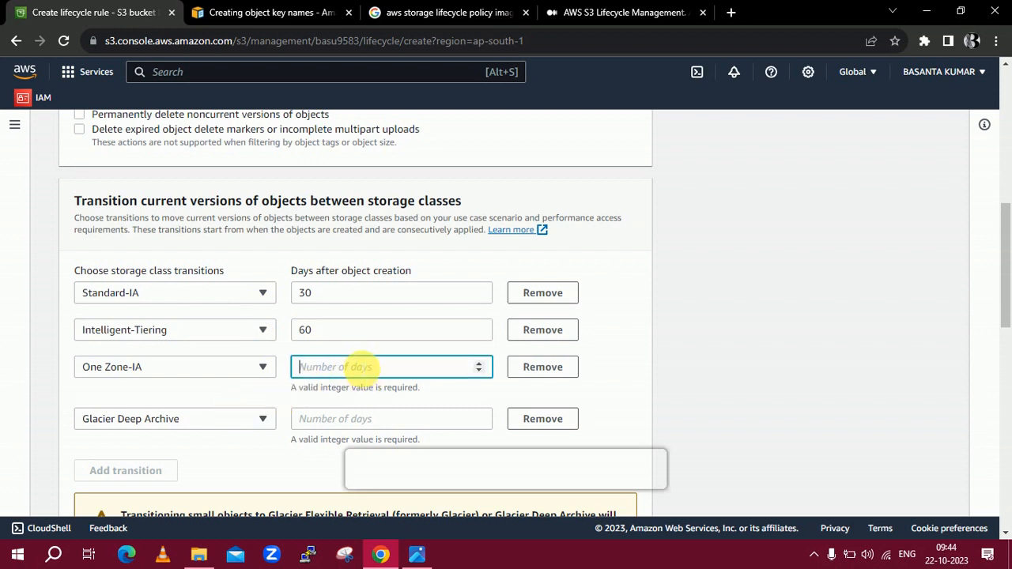
type("1200")
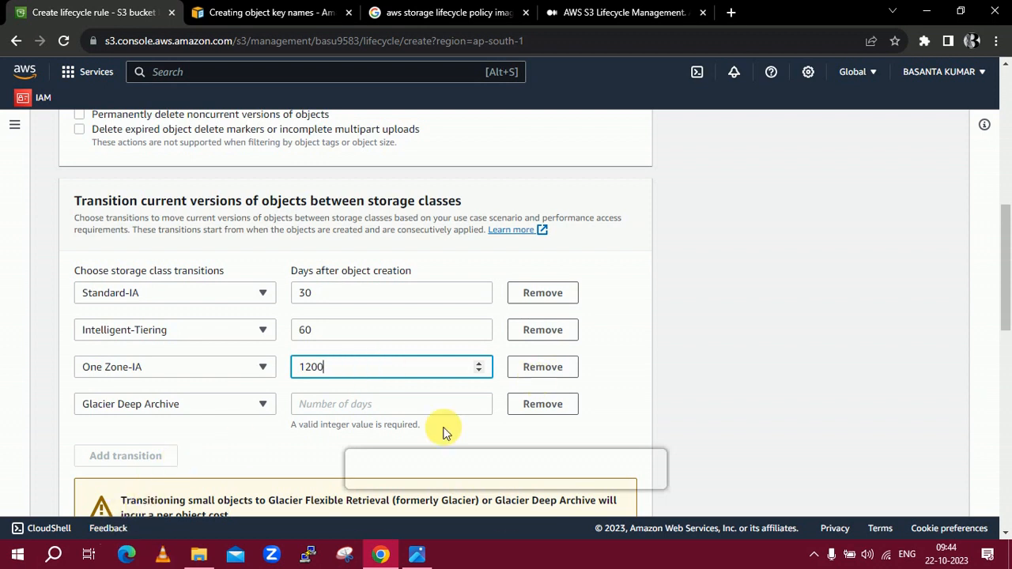
Step: Remove the Glacier Deep Archive transition, correct the One Zone-IA transition to 120 days, and review the current version actions
left_click(541, 406)
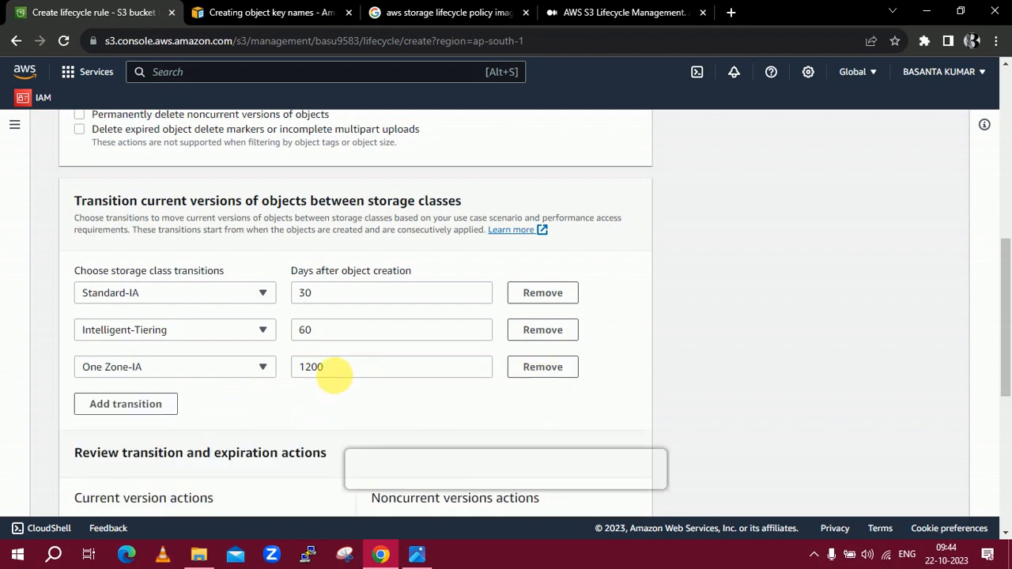
left_click(338, 376)
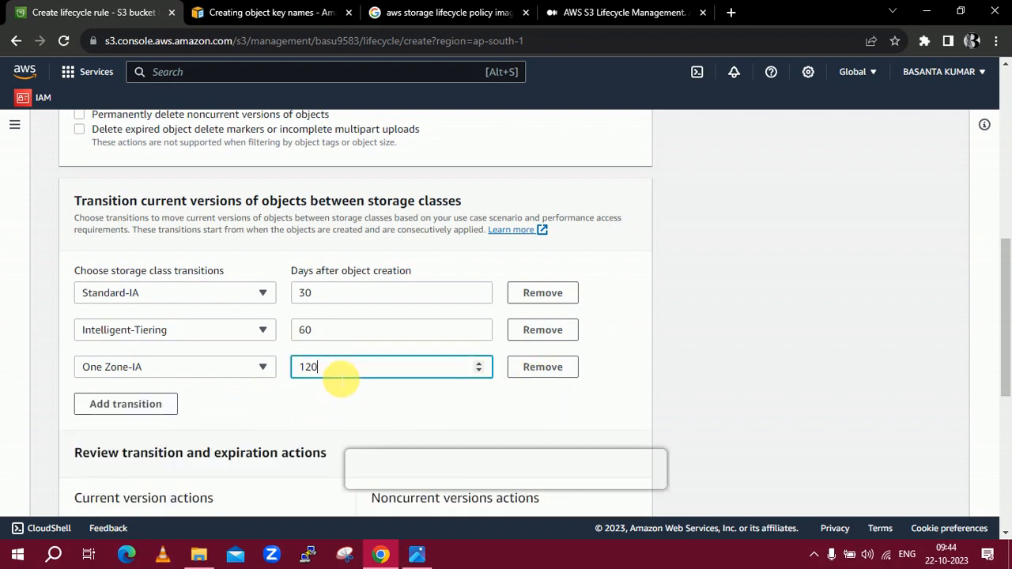
scroll(361, 395, "down", 5)
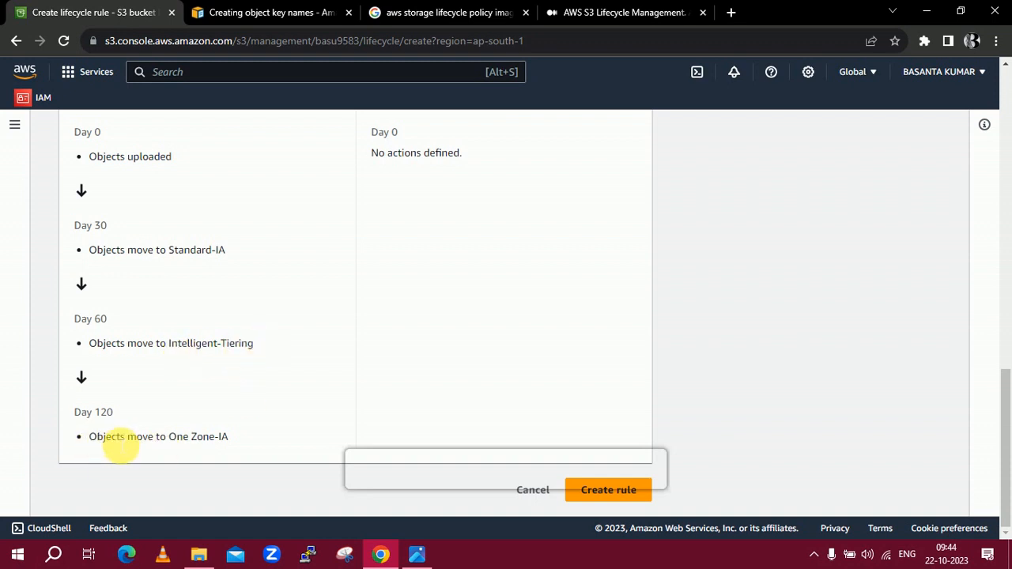
Step: Enable moving noncurrent versions between storage classes and set their Standard-IA transition to 30 days after becoming noncurrent
scroll(314, 379, "up", 6)
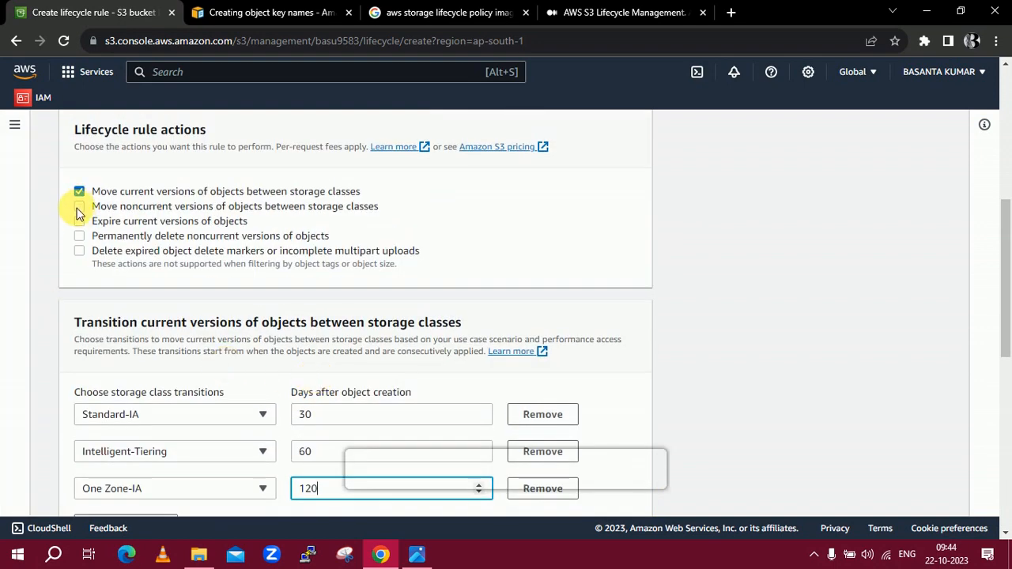
left_click(79, 208)
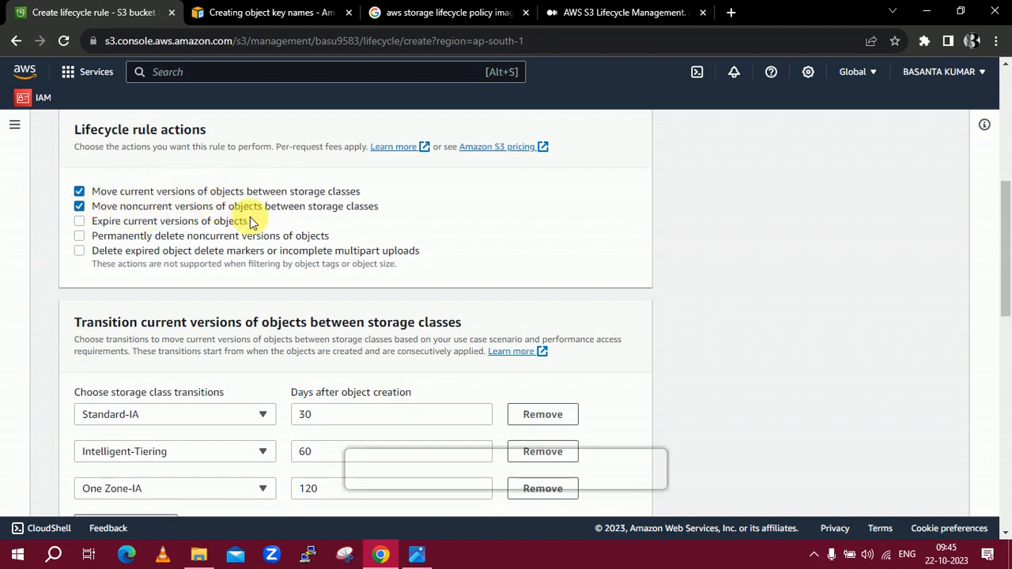
scroll(269, 233, "down", 3)
scroll(269, 233, "down", 3)
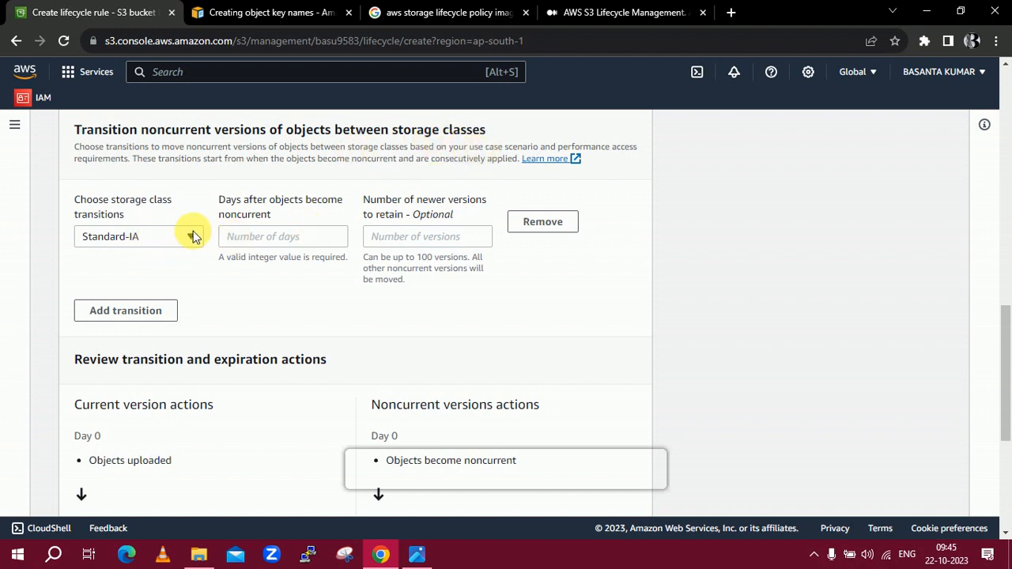
left_click(300, 244)
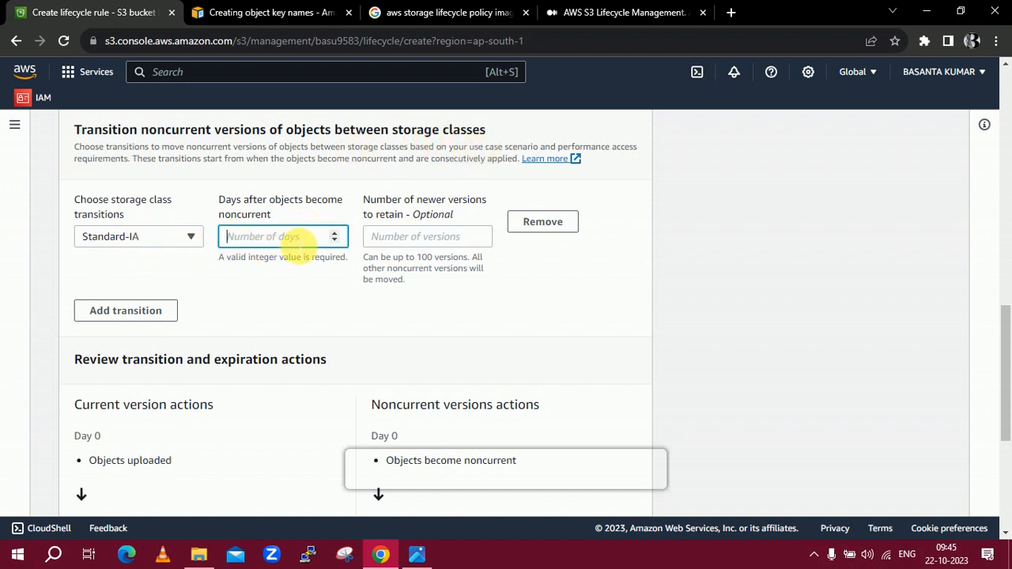
type("30")
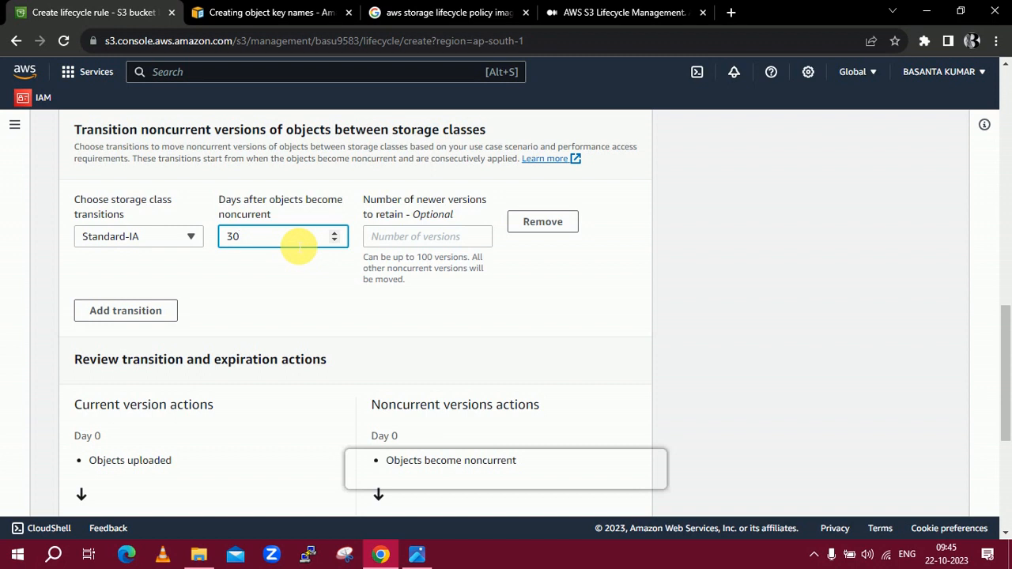
Step: Add noncurrent-version transitions to Intelligent-Tiering at 60 days and to One Zone-IA at 120 days
left_click(110, 315)
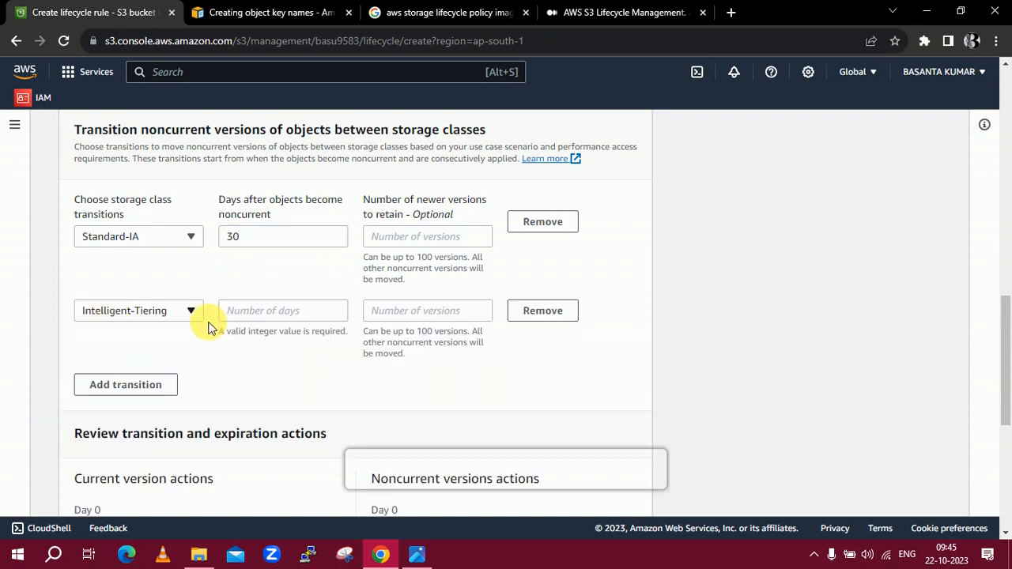
left_click(266, 312)
type("60")
left_click(107, 388)
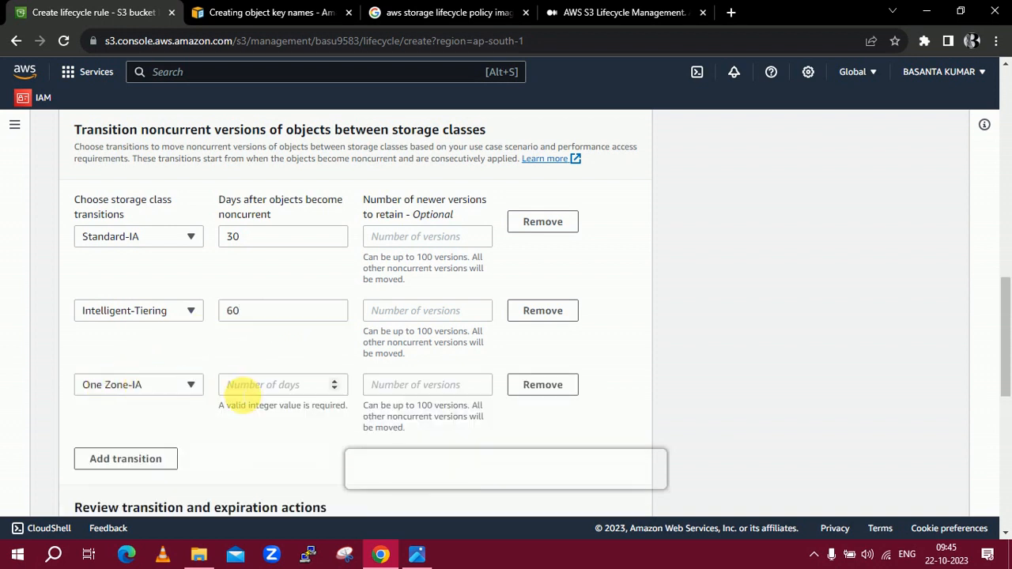
left_click(273, 389)
type("6")
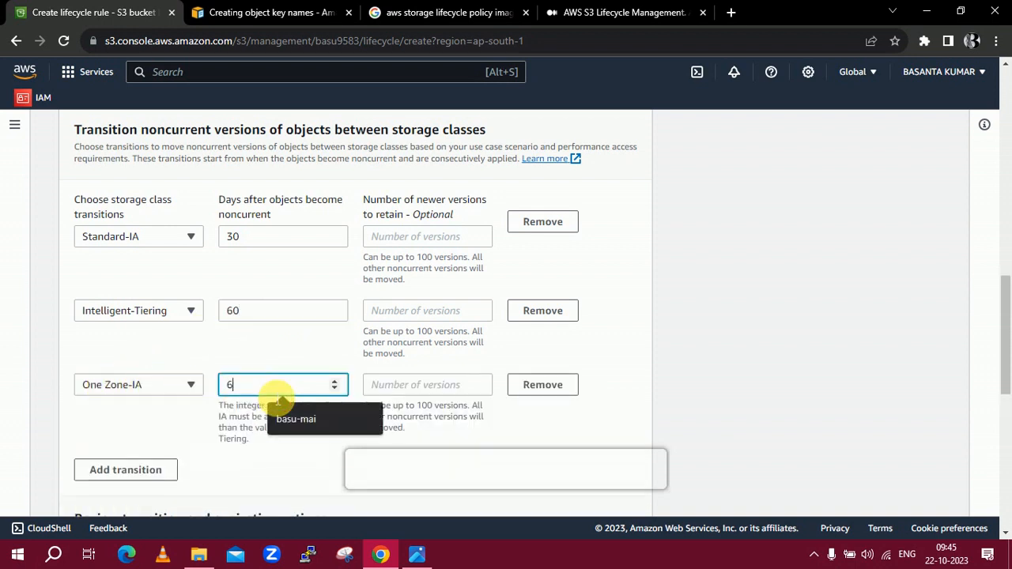
key("BackSpace")
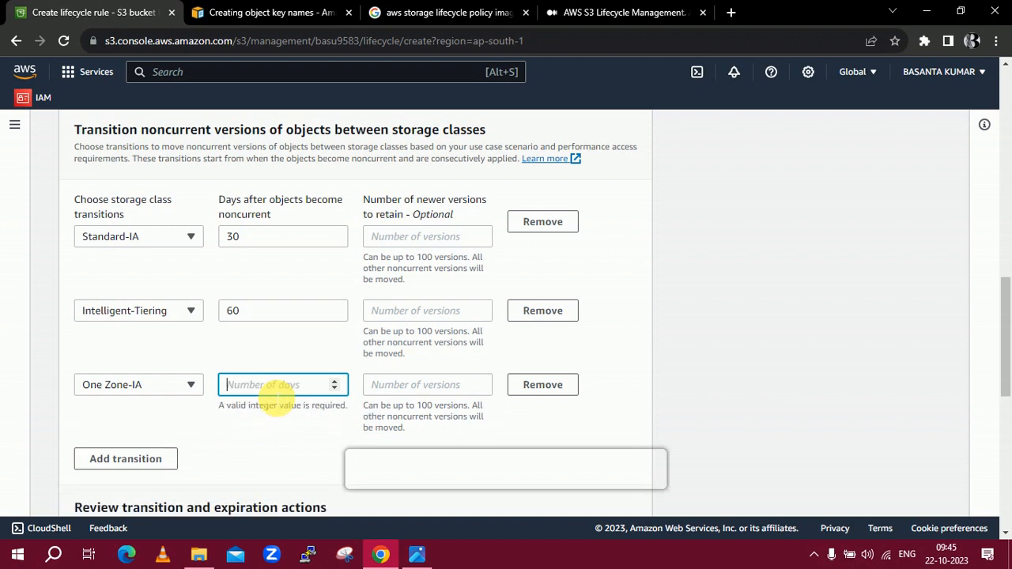
type("120")
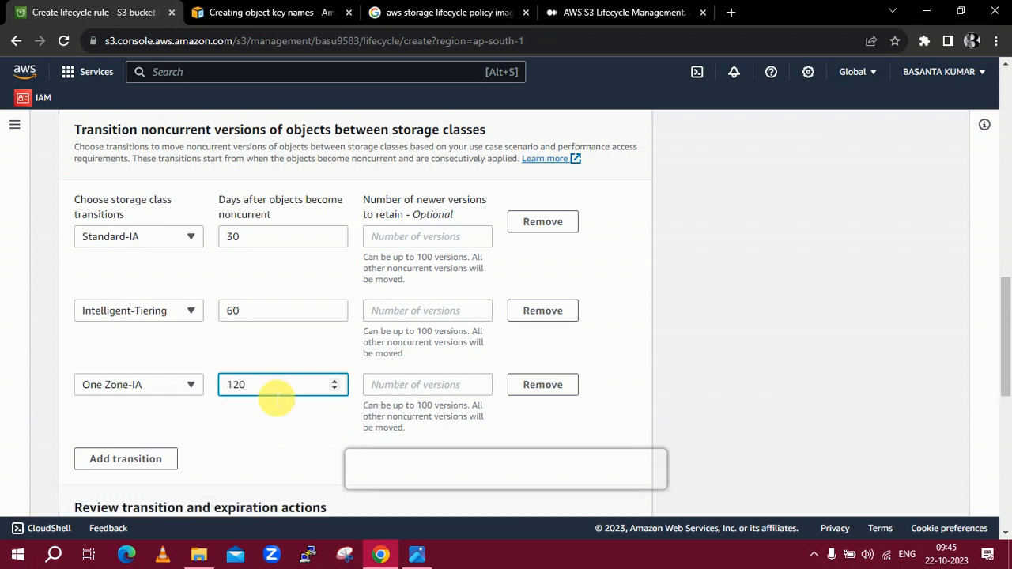
Step: Enable the lifecycle rule action that expires current versions of objects
scroll(230, 417, "down", 2)
scroll(229, 417, "up", 10)
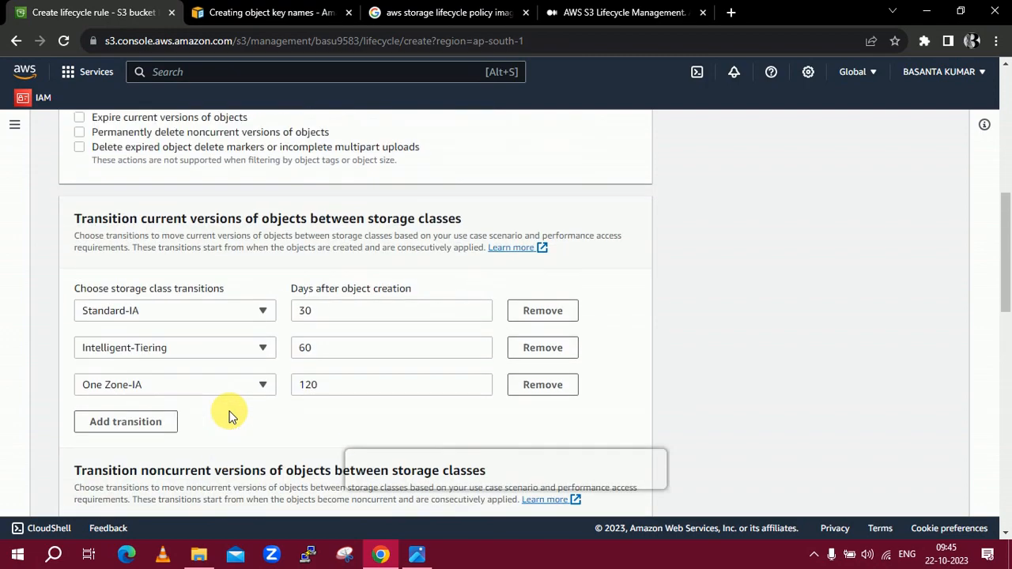
scroll(229, 417, "down", 4)
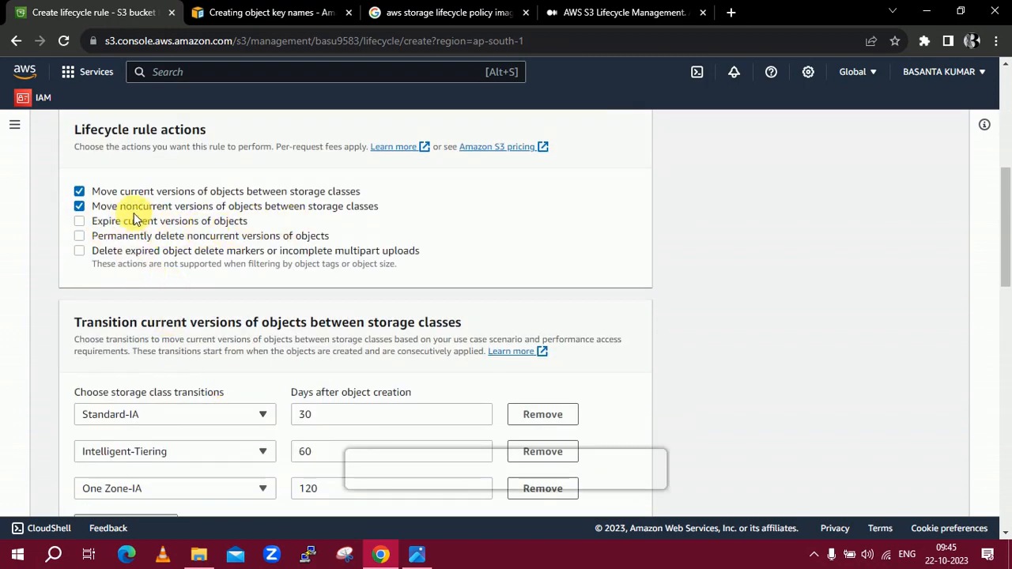
left_click(80, 222)
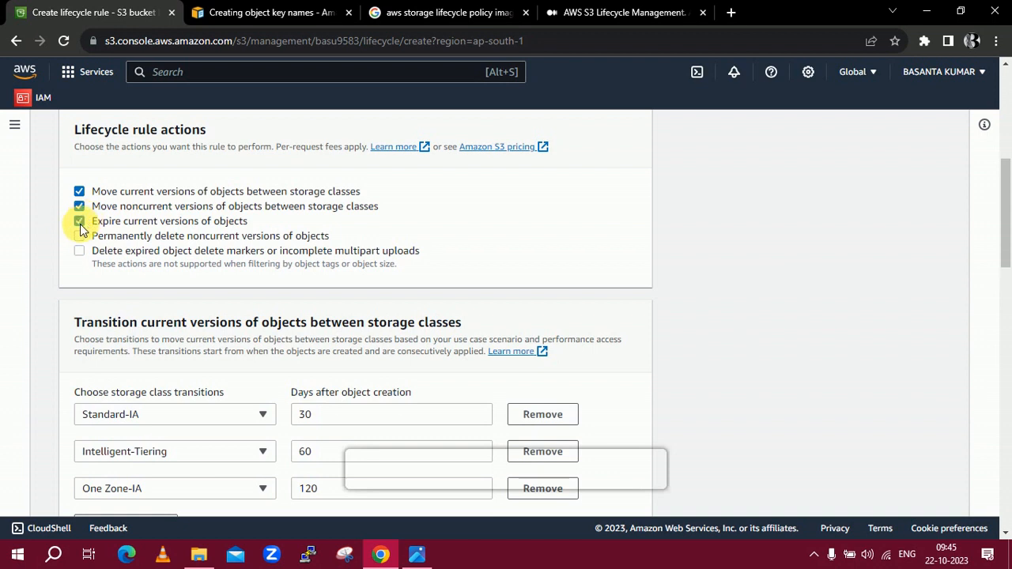
Step: Set current versions to expire 150 days after object creation and review the current version actions
scroll(80, 224, "down", 5)
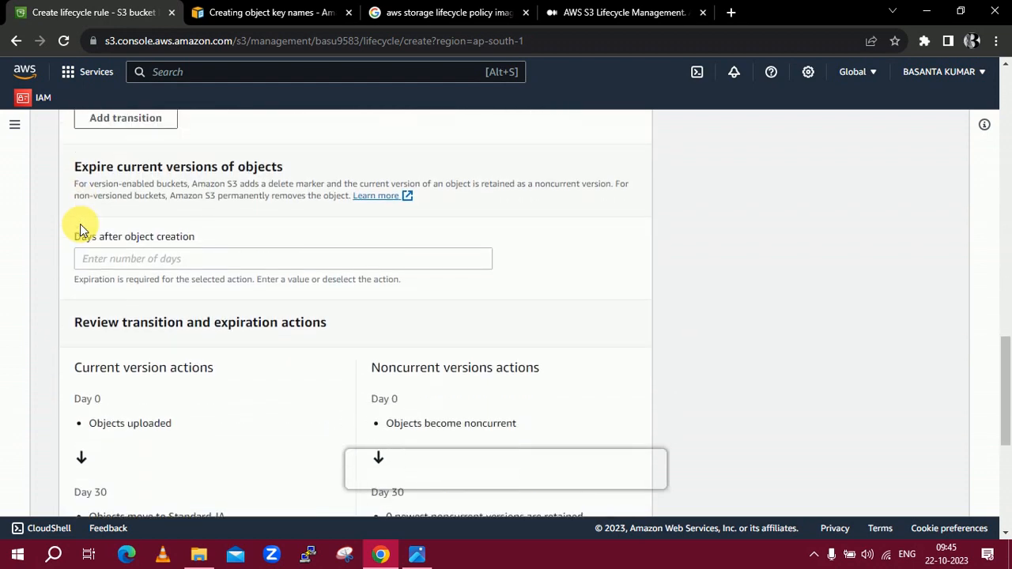
scroll(79, 224, "up", 2)
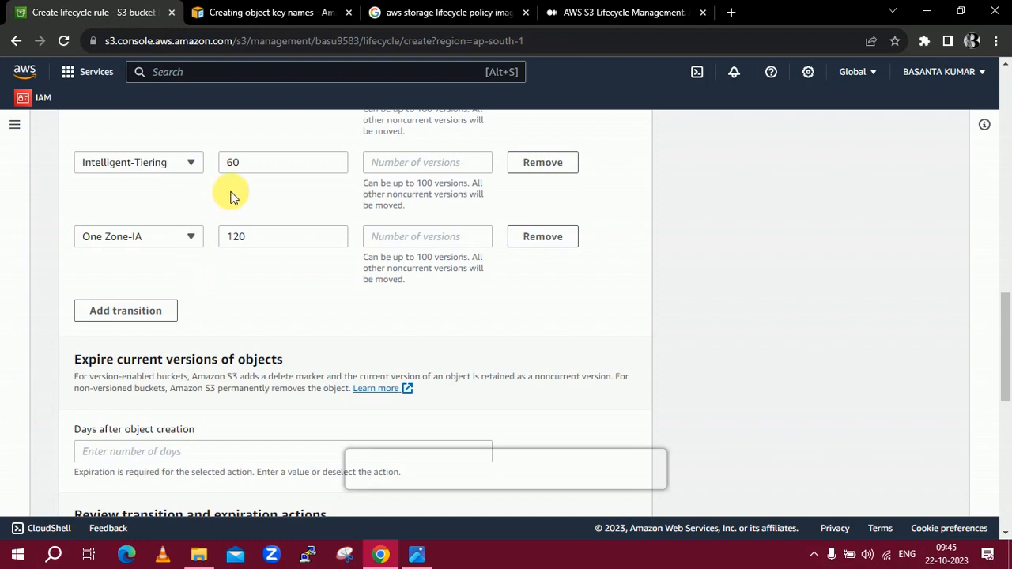
scroll(230, 197, "up", 7)
scroll(237, 197, "up", 2)
scroll(237, 194, "down", 4)
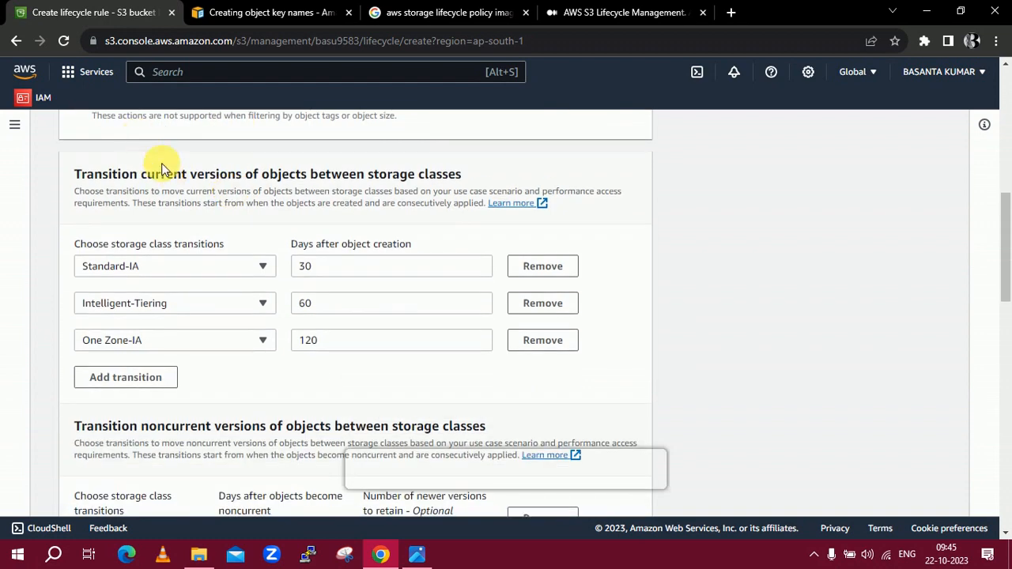
scroll(178, 232, "down", 2)
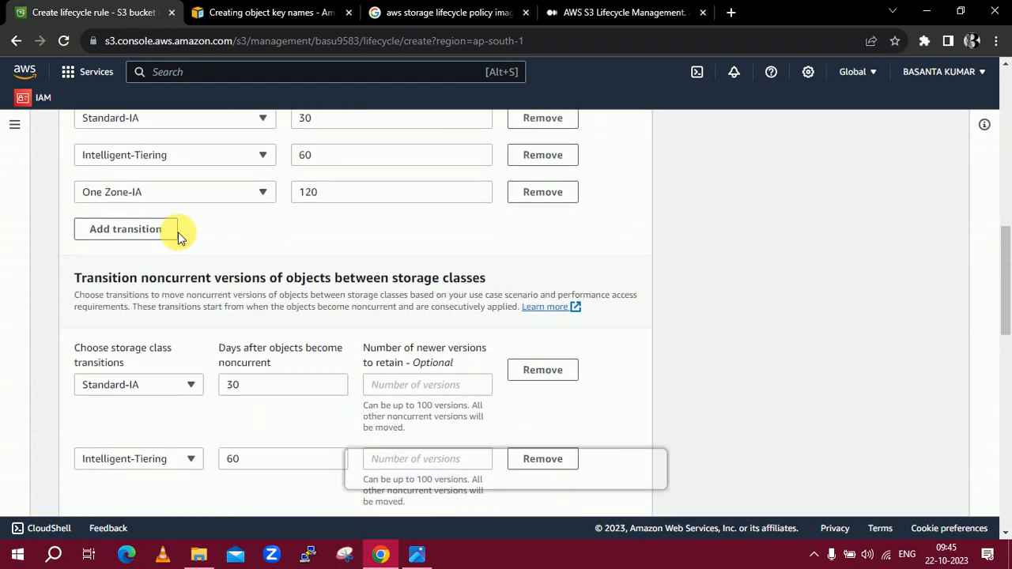
scroll(178, 232, "up", 4)
scroll(178, 234, "down", 5)
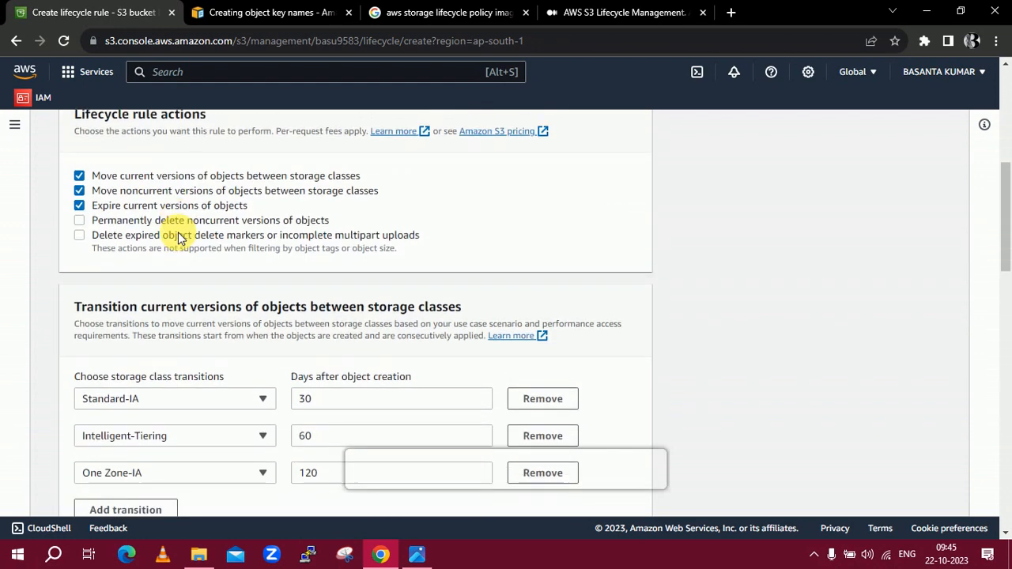
scroll(178, 232, "down", 3)
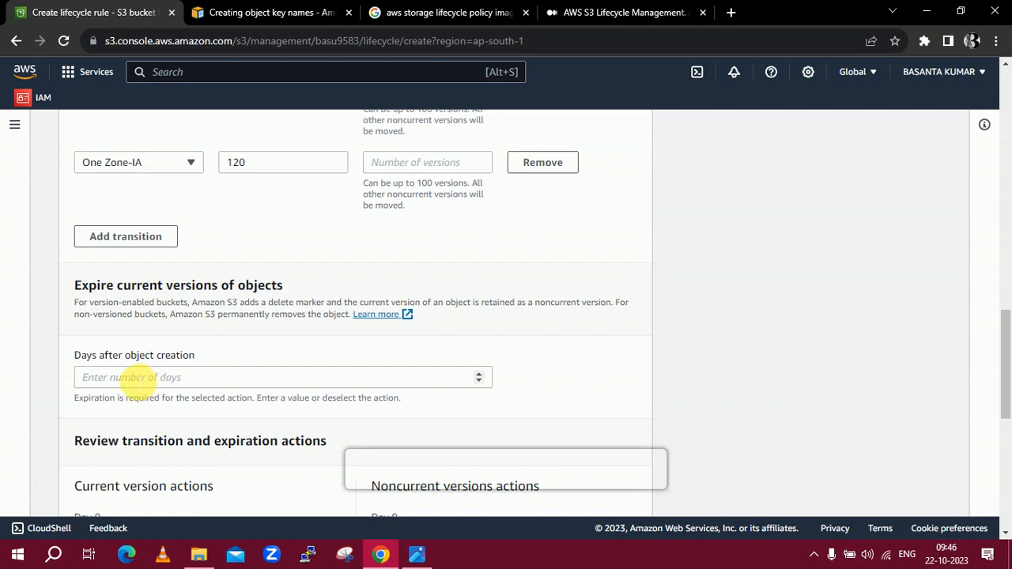
left_click(133, 378)
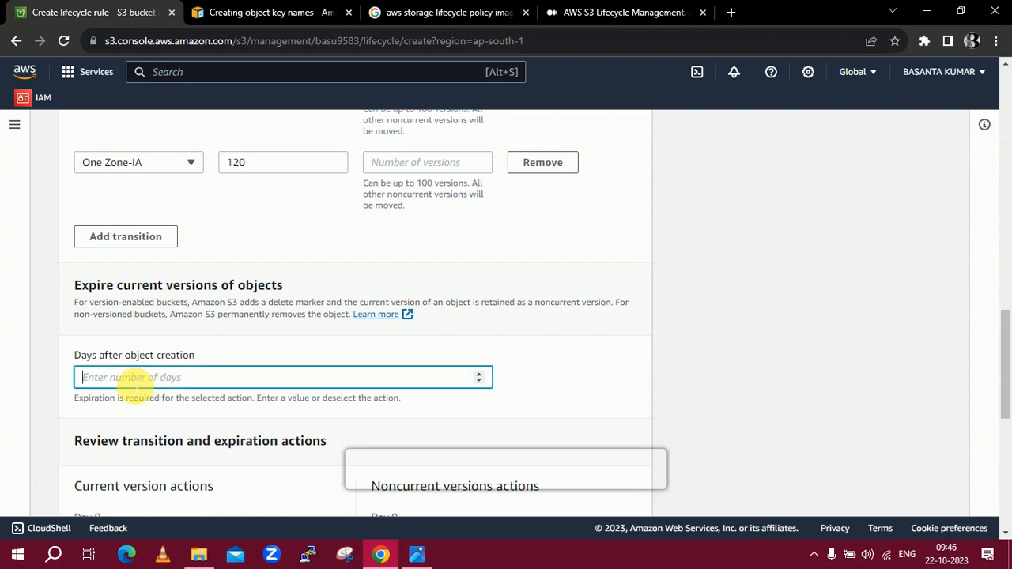
type("150")
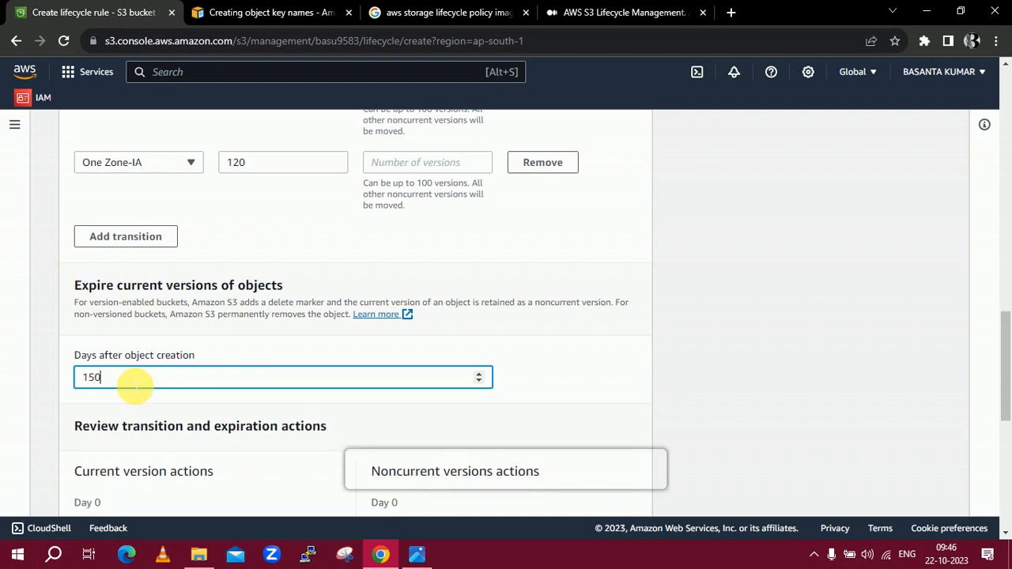
scroll(196, 455, "down", 6)
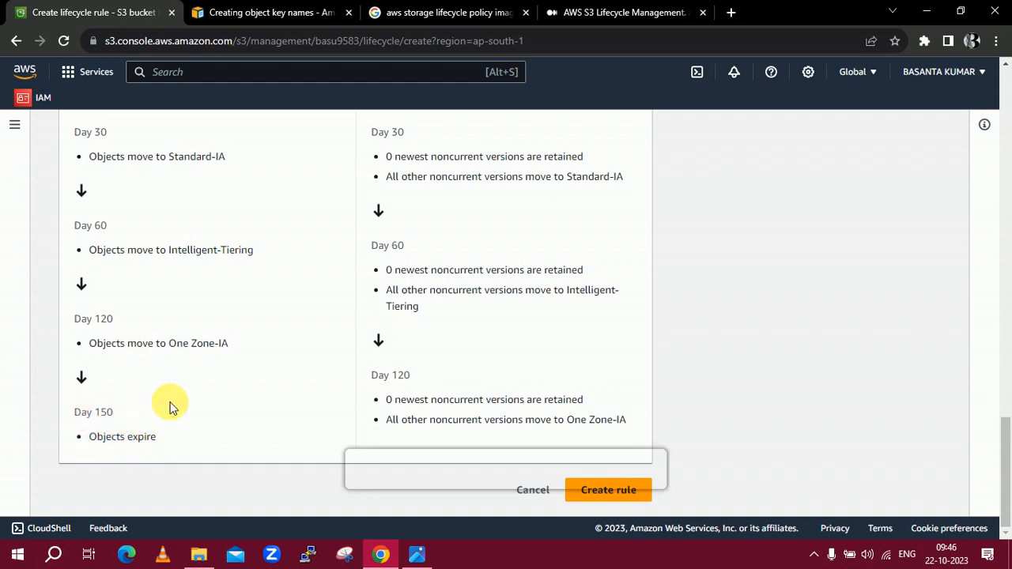
Step: Enable the lifecycle rule action that permanently deletes noncurrent versions of objects
scroll(289, 319, "up", 10)
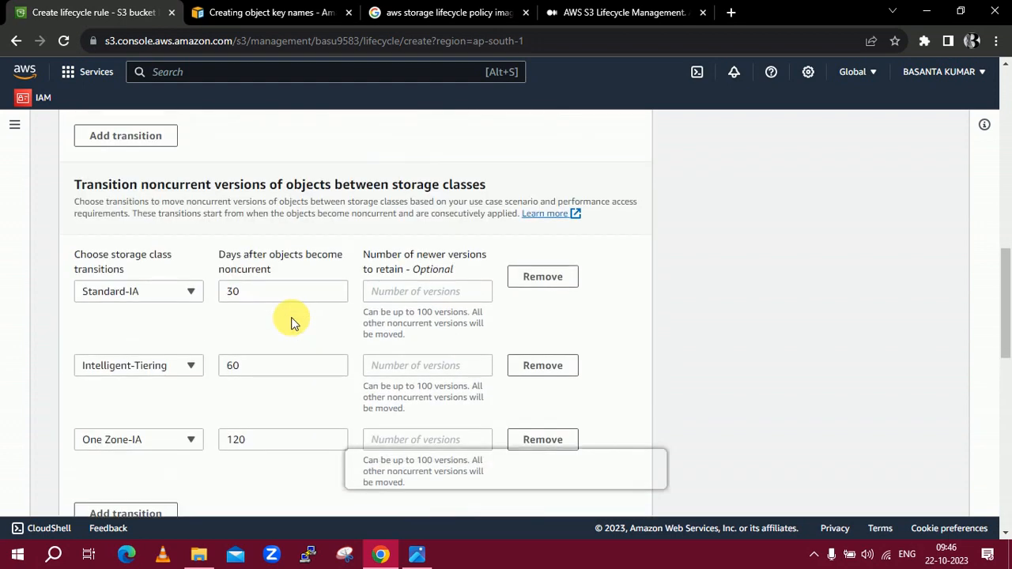
scroll(291, 319, "up", 3)
scroll(298, 321, "up", 4)
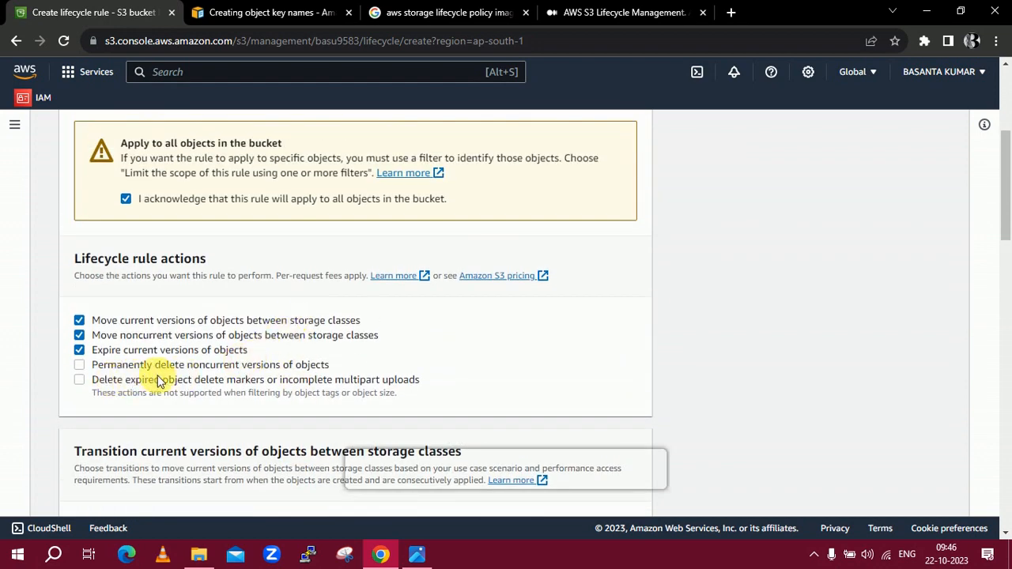
left_click(80, 366)
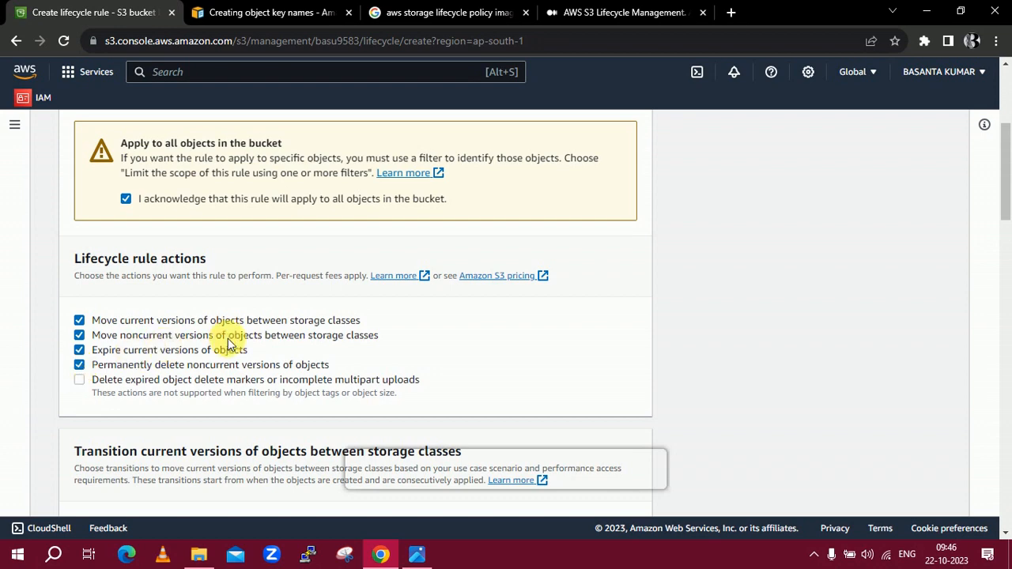
Step: Set permanent deletion to 180 days after objects become noncurrent and review the noncurrent version actions
scroll(228, 342, "down", 3)
scroll(227, 338, "down", 5)
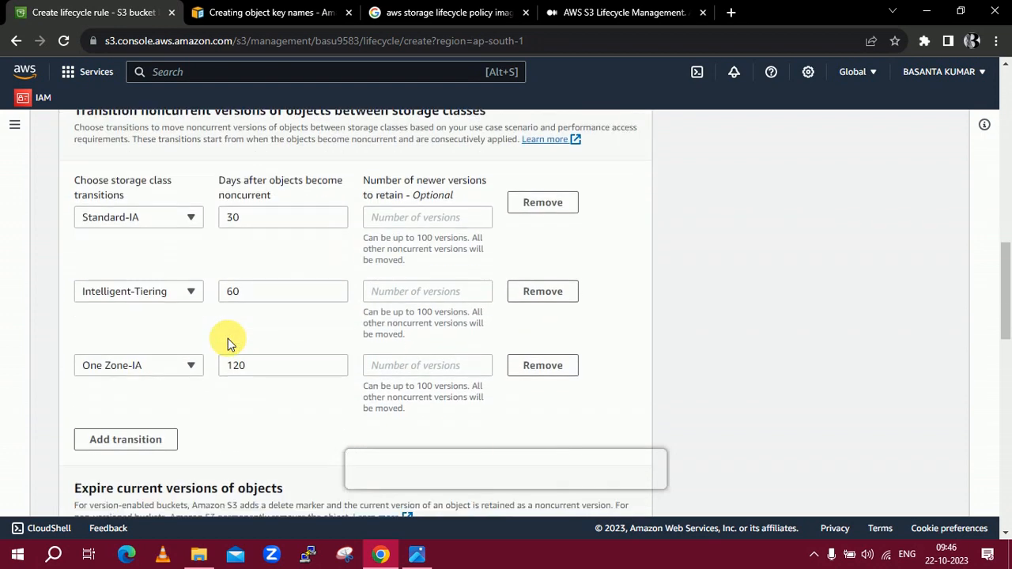
scroll(227, 338, "down", 2)
scroll(228, 342, "down", 1)
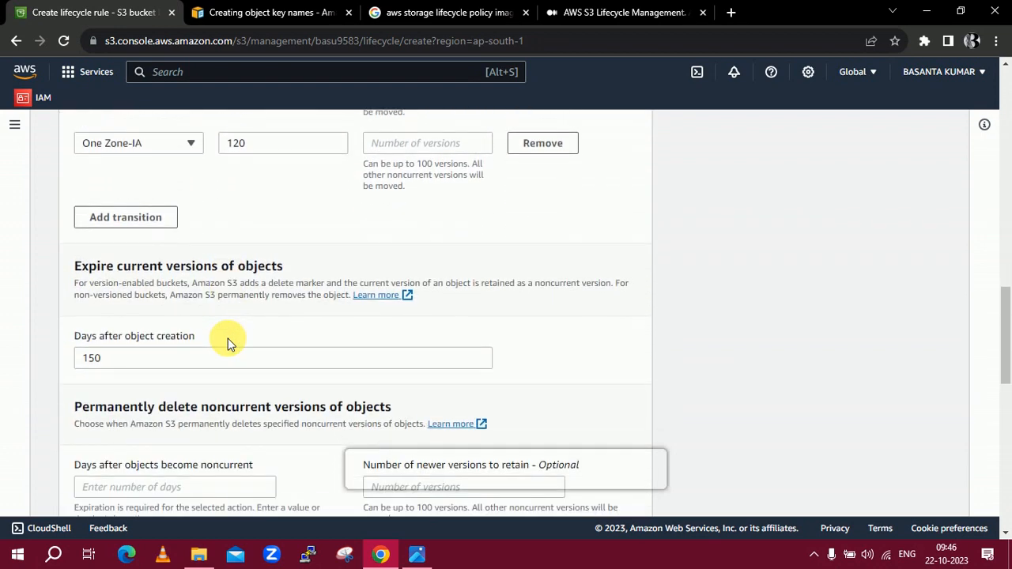
scroll(228, 342, "down", 4)
scroll(228, 341, "down", 1)
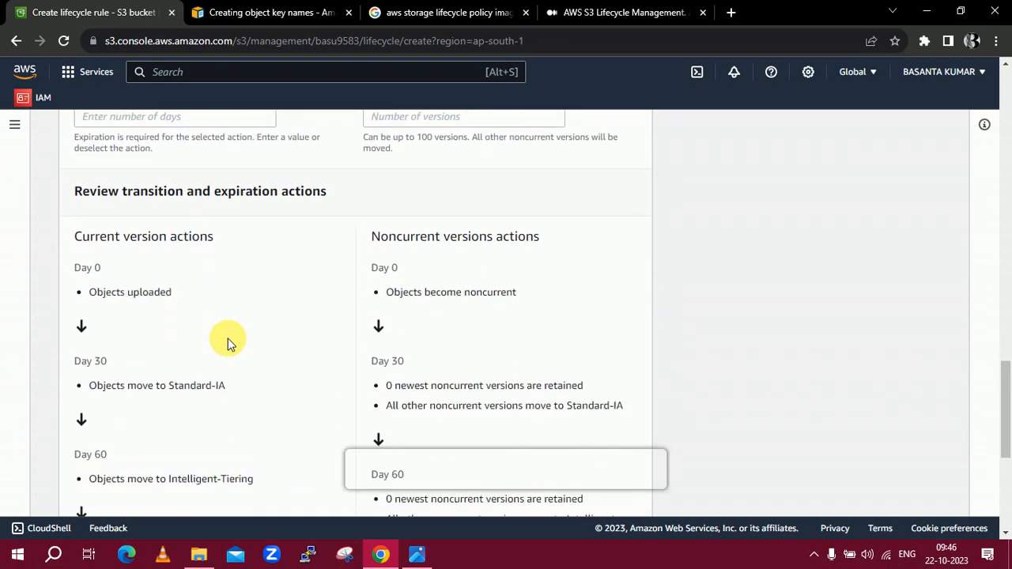
scroll(227, 342, "up", 2)
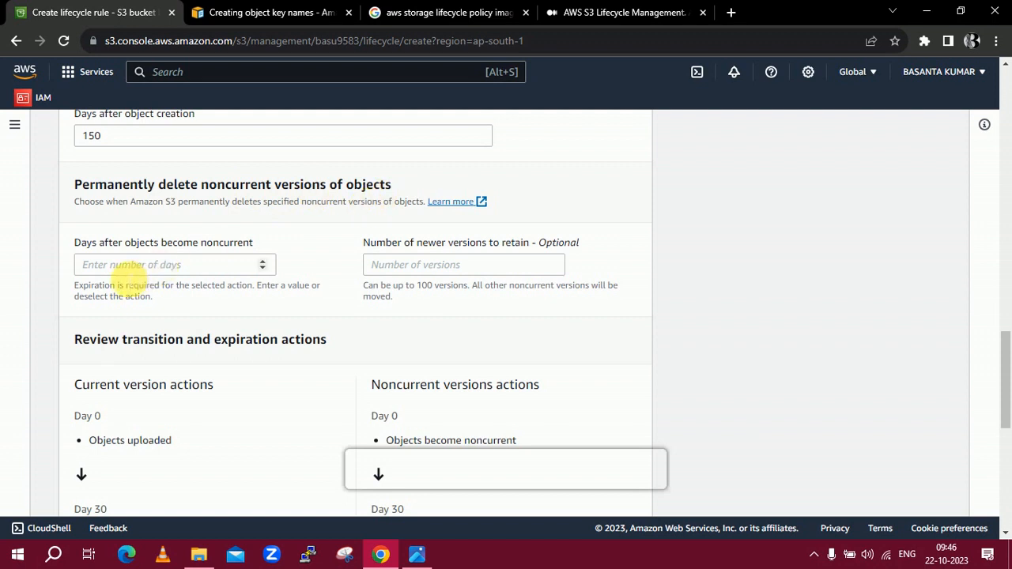
left_click(133, 266)
type("1")
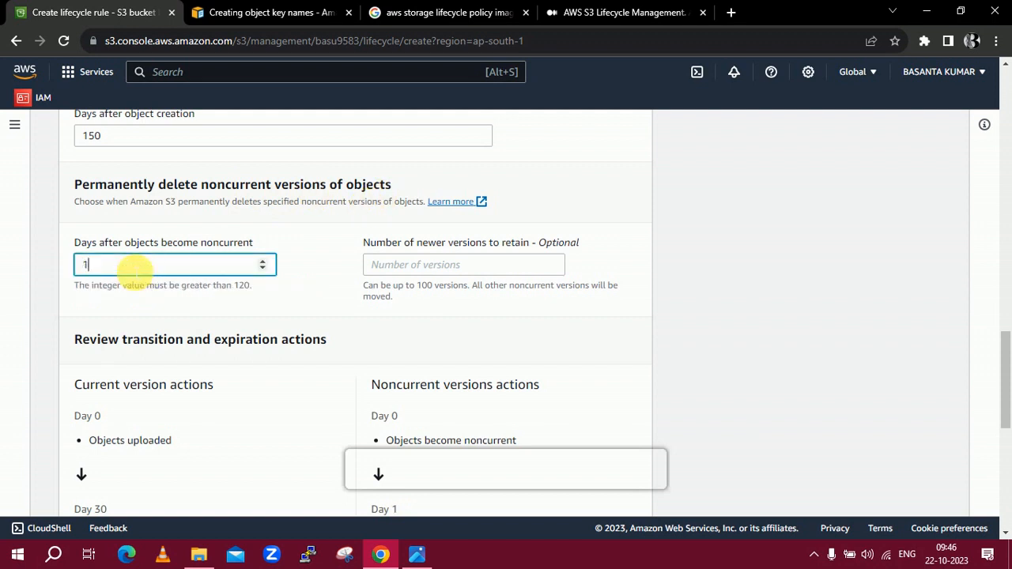
type("80")
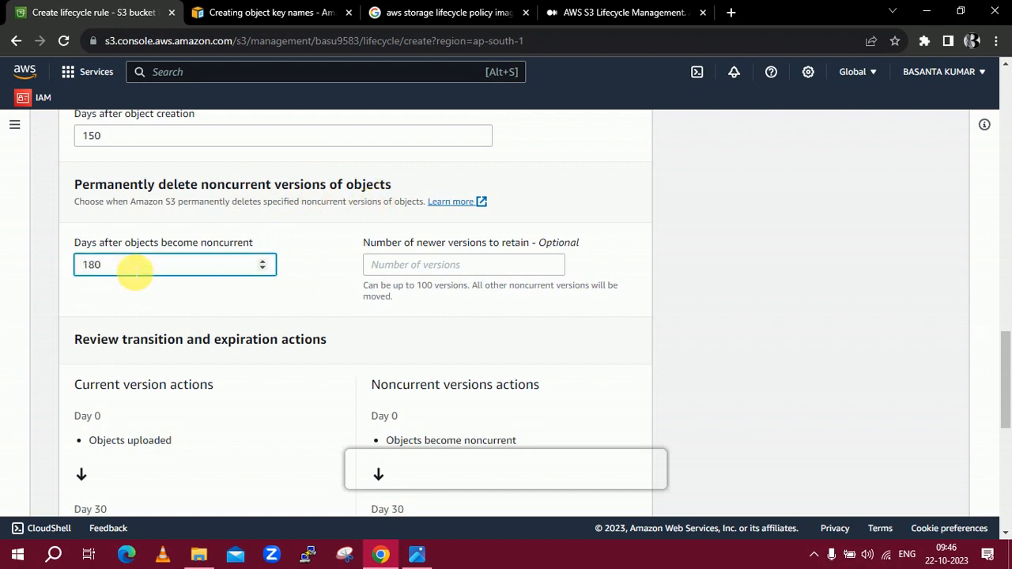
scroll(393, 329, "down", 6)
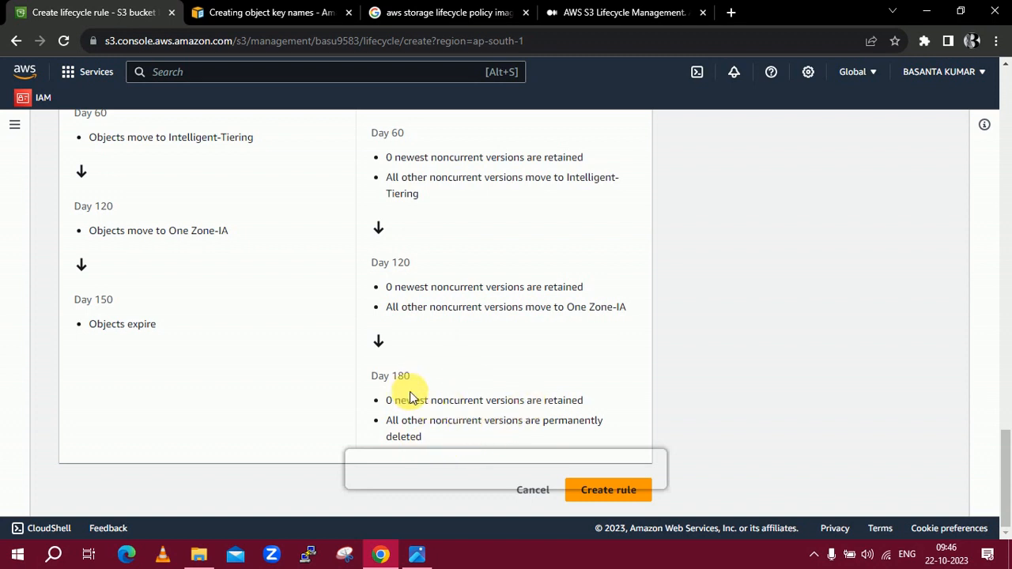
Step: Check the configured rule settings, create the lifecycle rule, and view it in the bucket's list of lifecycle rules
scroll(411, 398, "up", 10)
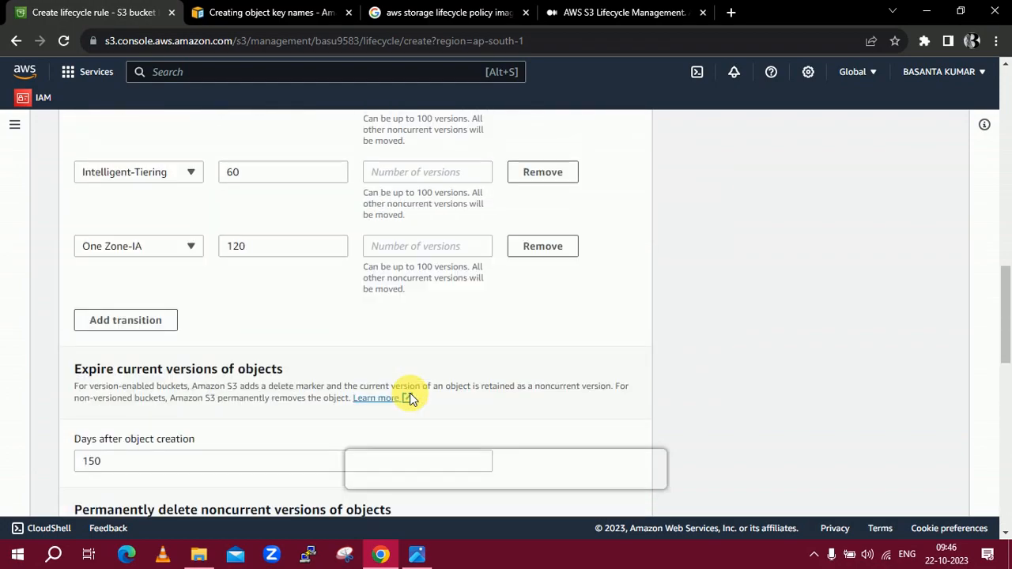
scroll(411, 397, "up", 10)
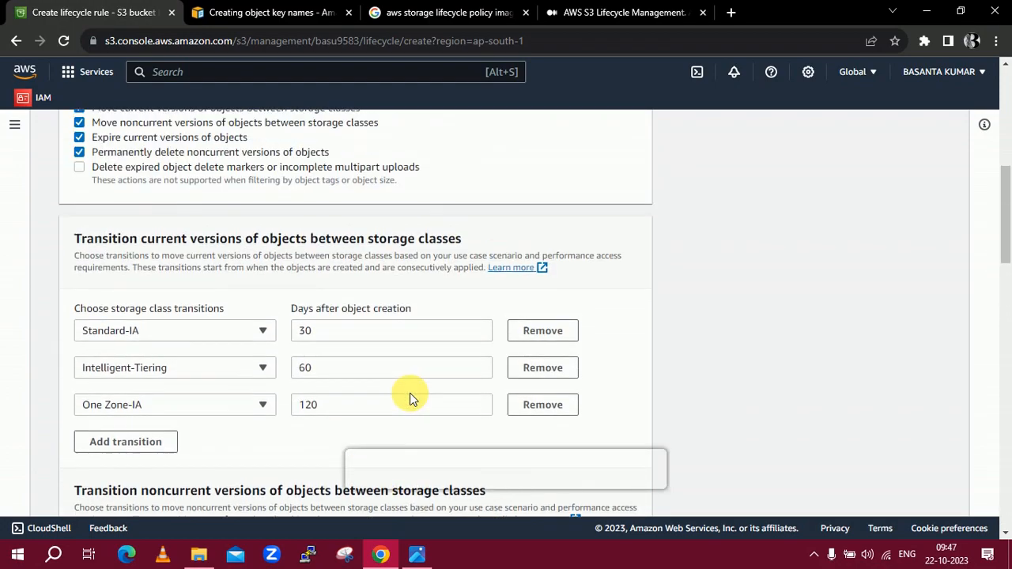
scroll(411, 398, "up", 10)
scroll(410, 398, "down", 15)
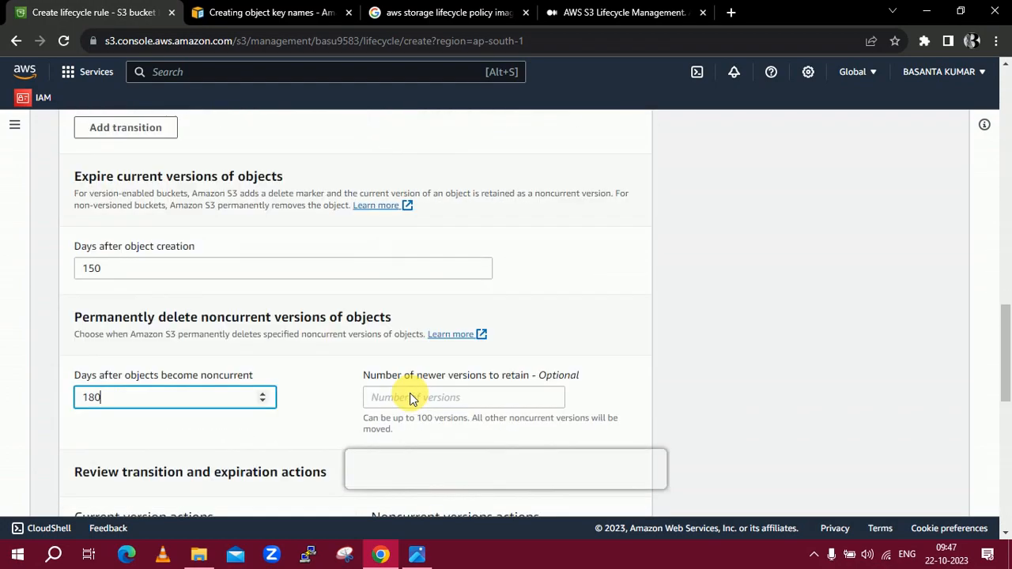
scroll(410, 398, "down", 10)
left_click(606, 494)
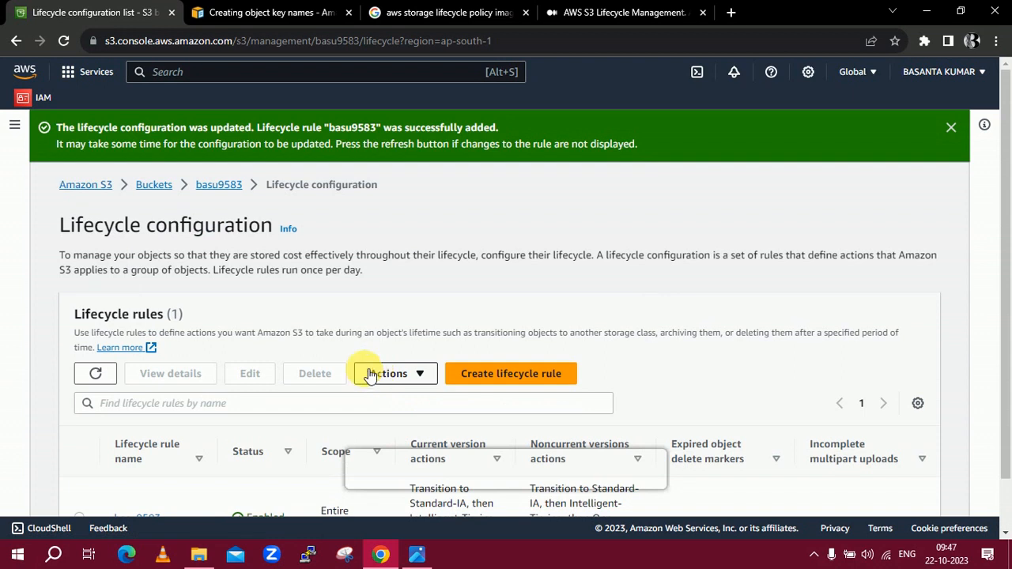
scroll(399, 317, "down", 1)
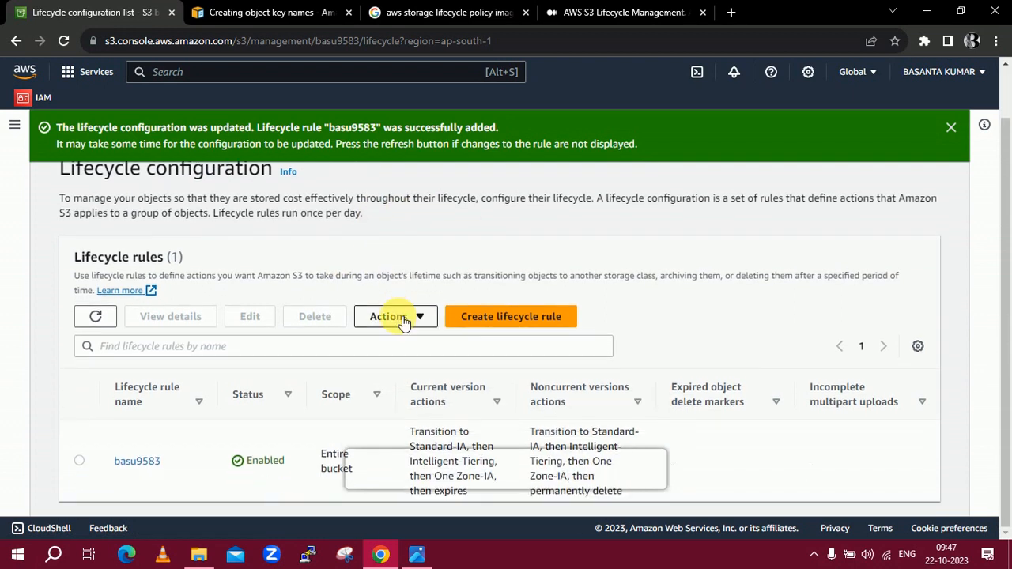